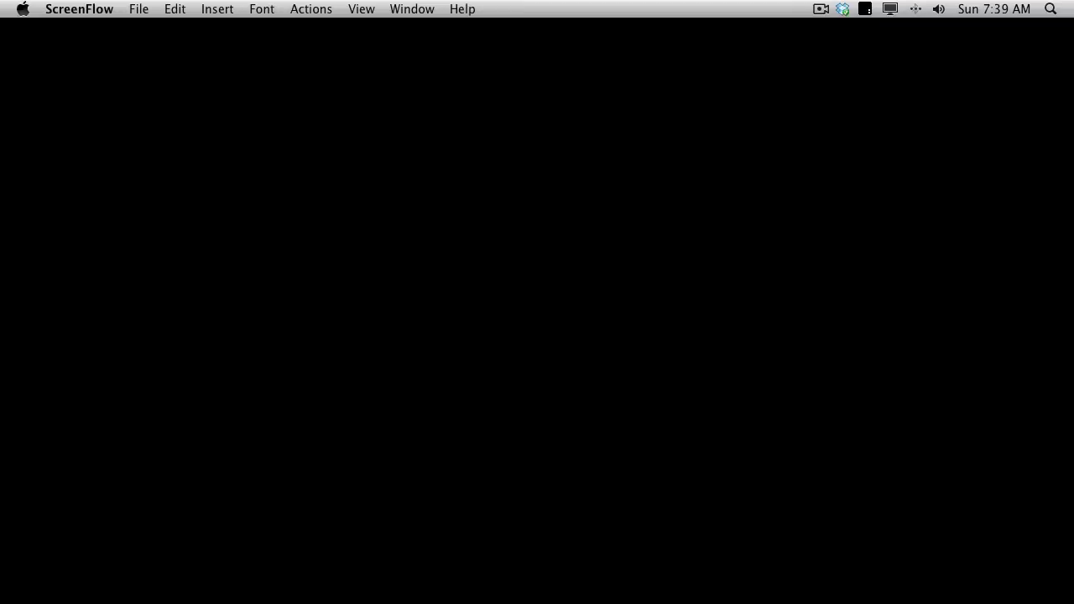
# Step: Switch to Unity and place the DungeonGuardian mob from Resources > Mobs on the ground near the treasure chests
pyautogui.moveTo(411, 600)
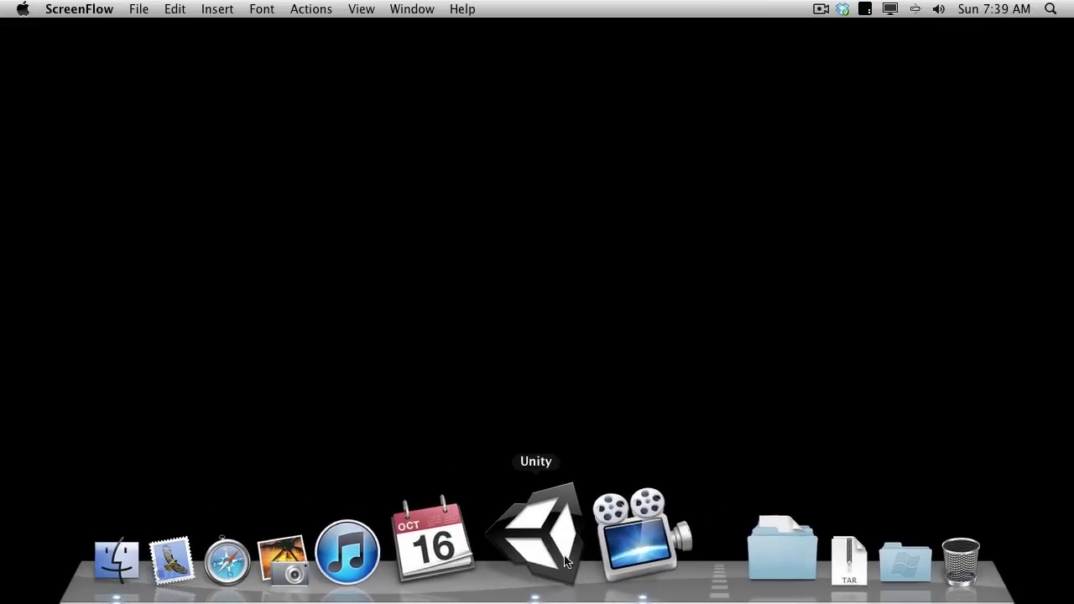
pyautogui.click(549, 539)
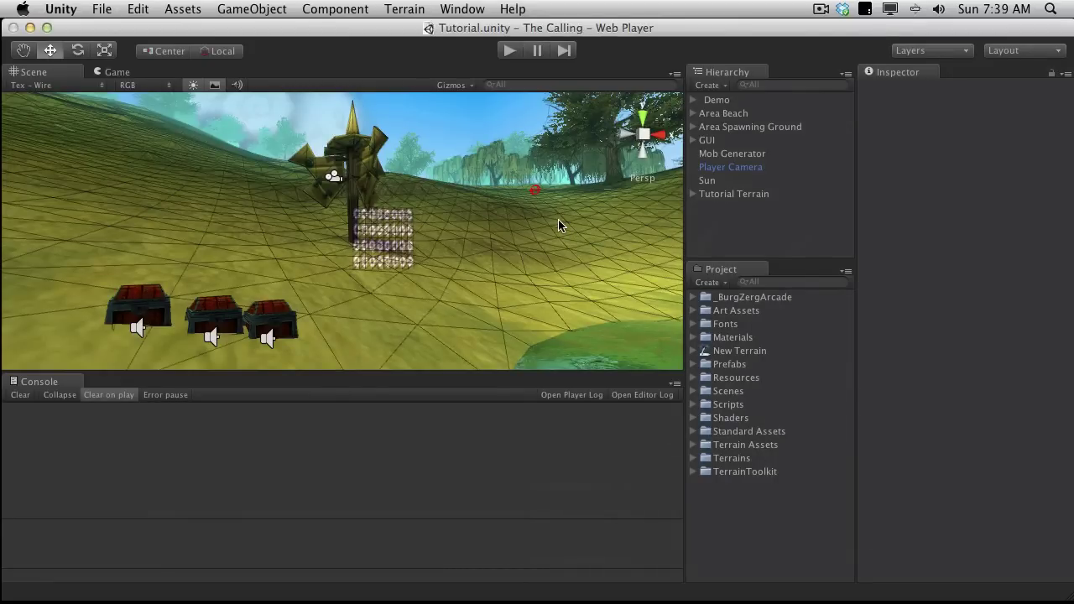
pyautogui.click(692, 364)
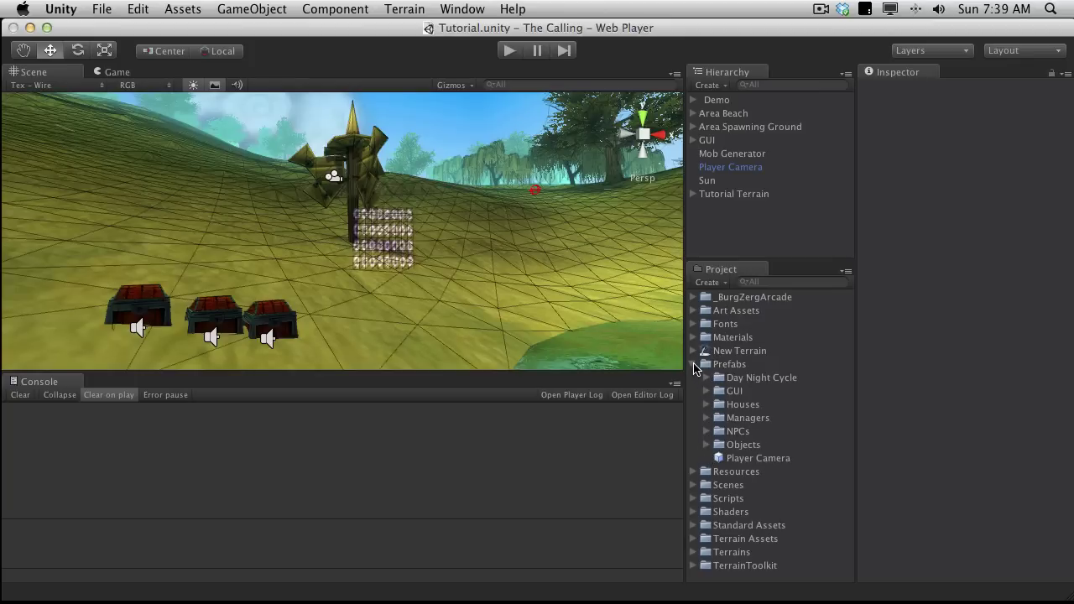
pyautogui.click(693, 365)
pyautogui.click(693, 378)
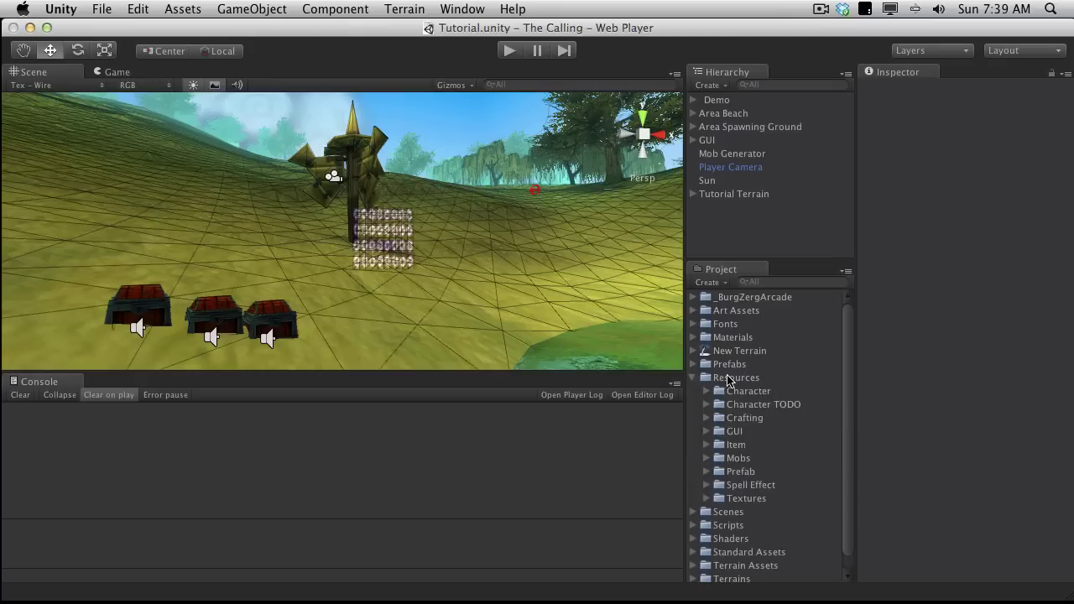
pyautogui.click(707, 459)
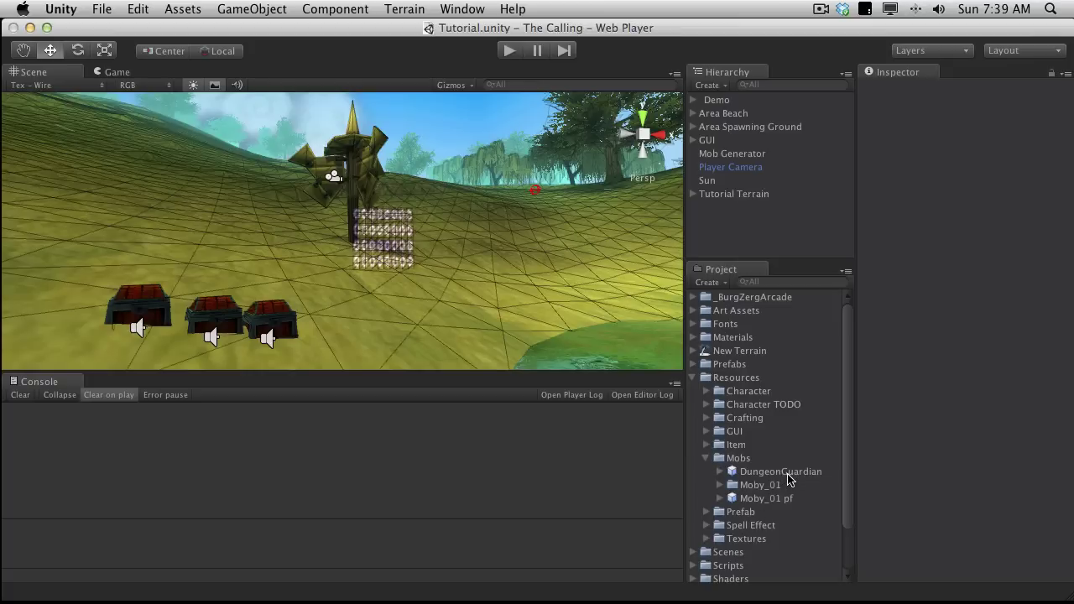
pyautogui.moveTo(789, 479); pyautogui.dragTo(421, 328)
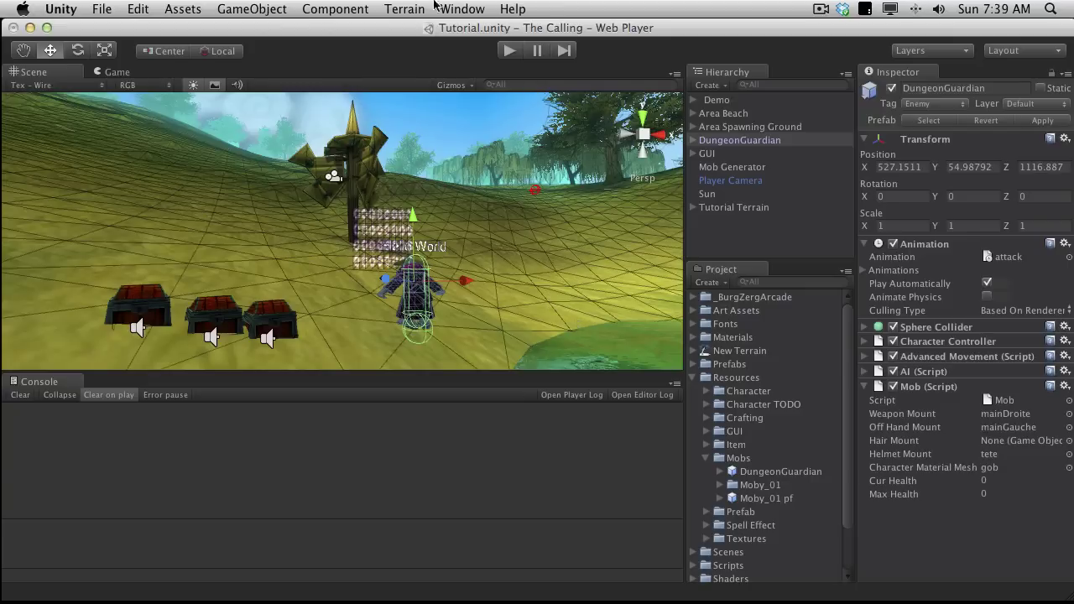
pyautogui.press('alt')
pyautogui.moveTo(387, 197)
pyautogui.keyDown('alt'); pyautogui.mouseDown()
pyautogui.moveTo(469, 249)
pyautogui.moveTo(651, 241)
pyautogui.moveTo(401, 210)
pyautogui.mouseUp(); pyautogui.keyUp('alt')
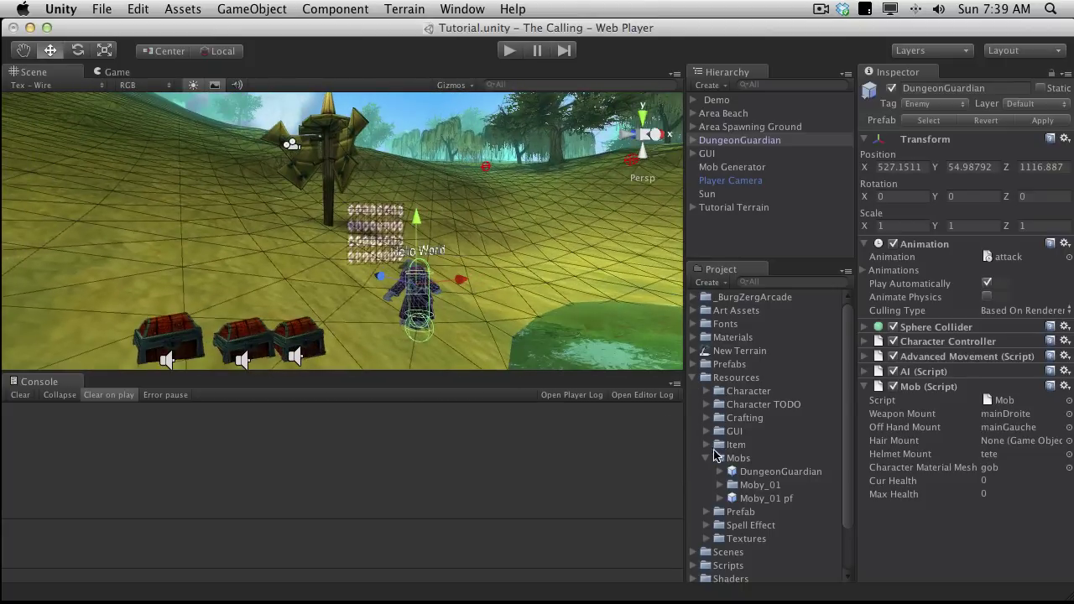
# Step: Place the Silifi melee weapon mesh from the Resources Item meshes in the scene beside the DungeonGuardian and frame it
pyautogui.click(707, 458)
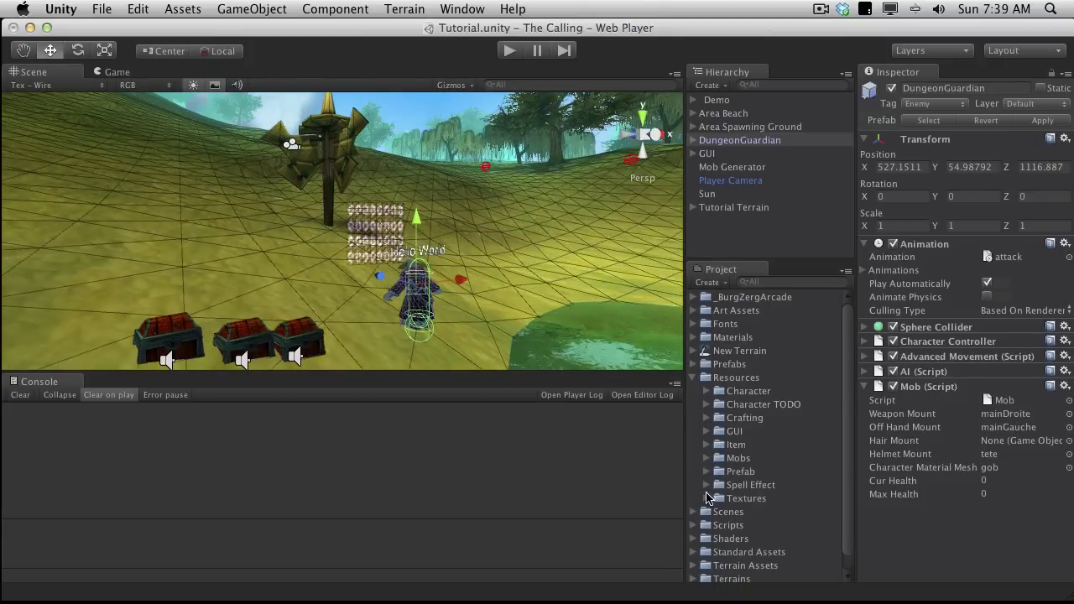
pyautogui.click(705, 445)
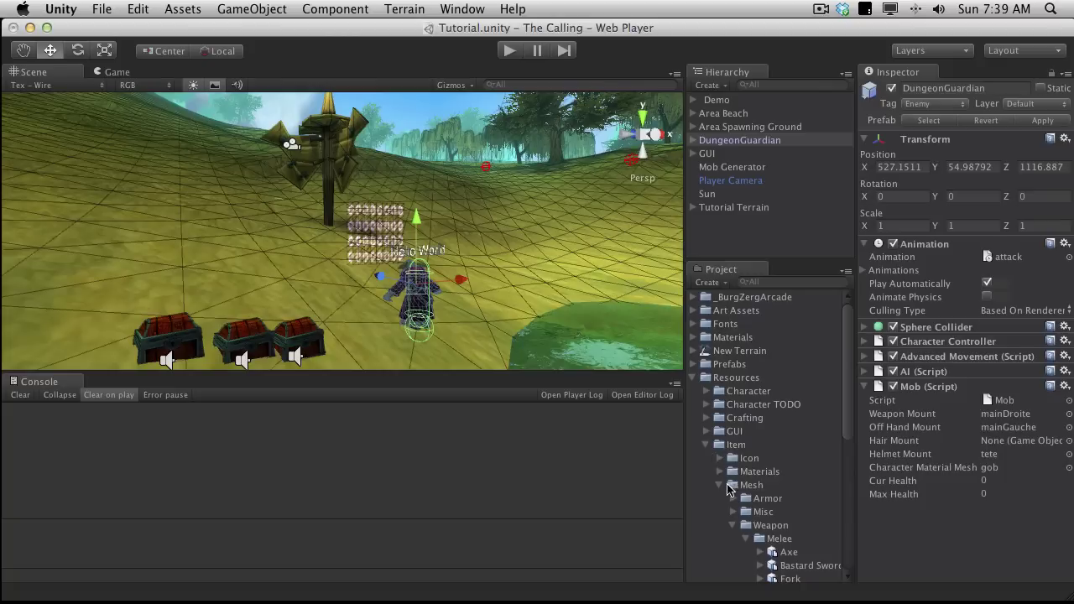
pyautogui.scroll(-6, 780, 533)
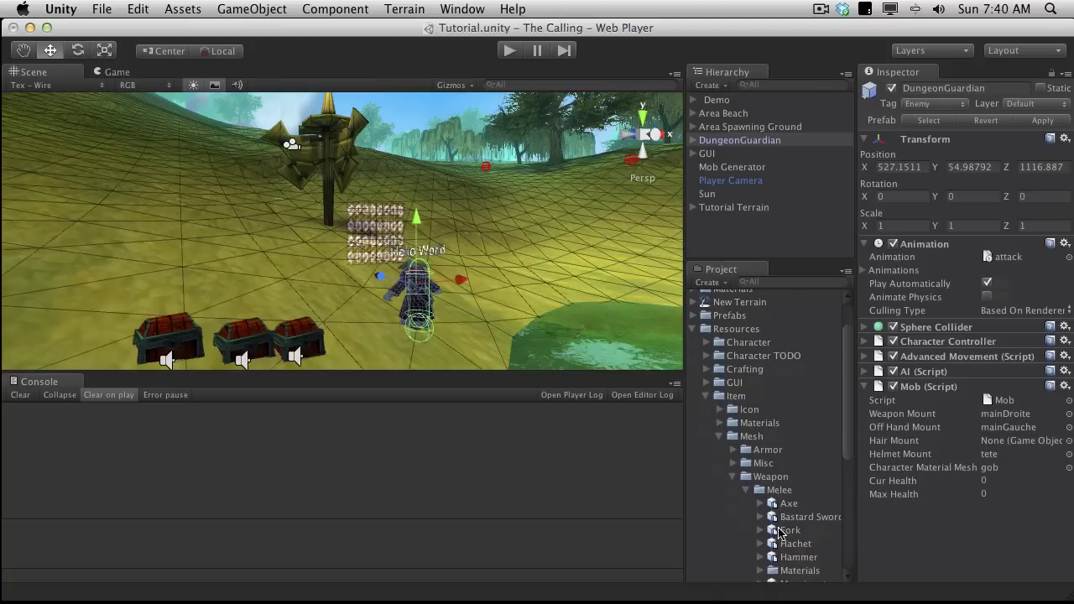
pyautogui.scroll(-2, 779, 525)
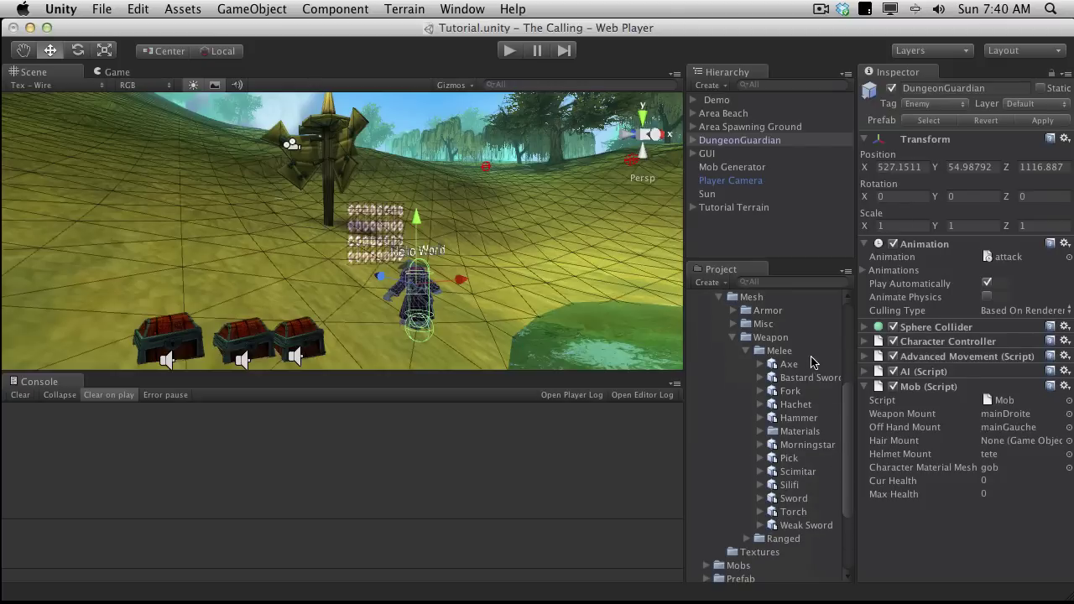
pyautogui.moveTo(790, 485); pyautogui.dragTo(354, 311)
pyautogui.press('f')
# Step: Set the scene view's draw mode to Textured and collapse the Item folder
pyautogui.click(71, 86)
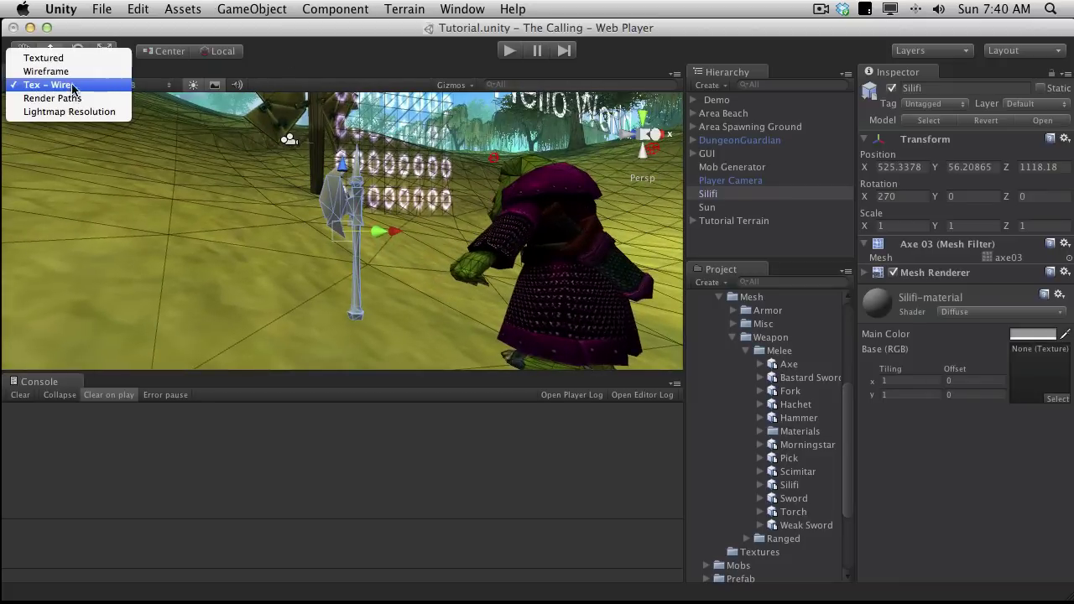
pyautogui.click(71, 53)
pyautogui.keyDown('alt'); pyautogui.moveTo(363, 232); pyautogui.dragTo(400, 275); pyautogui.keyUp('alt')
pyautogui.scroll(5, 721, 324)
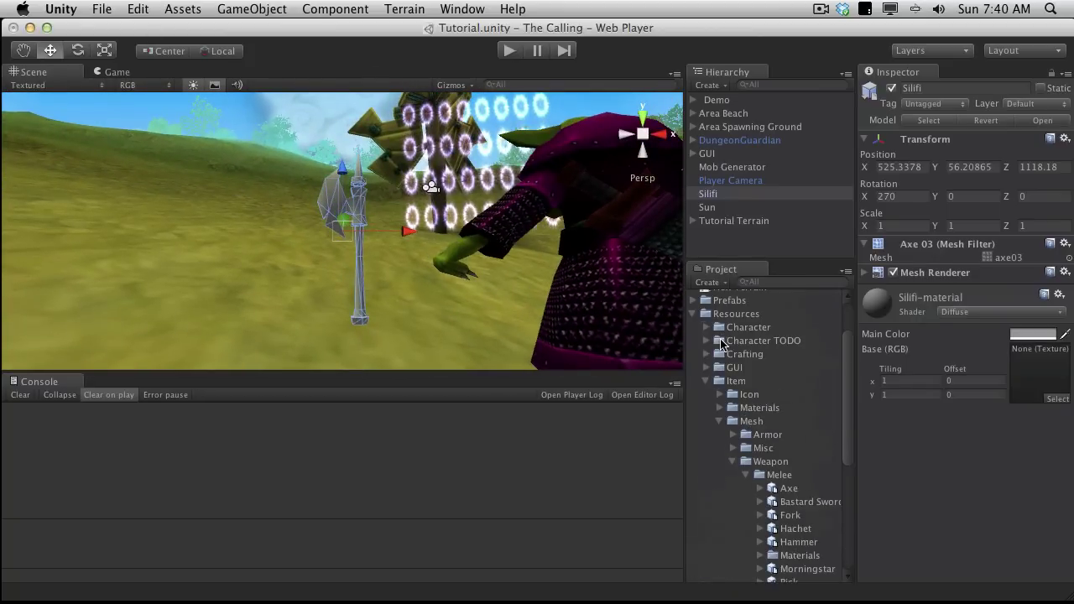
pyautogui.click(705, 381)
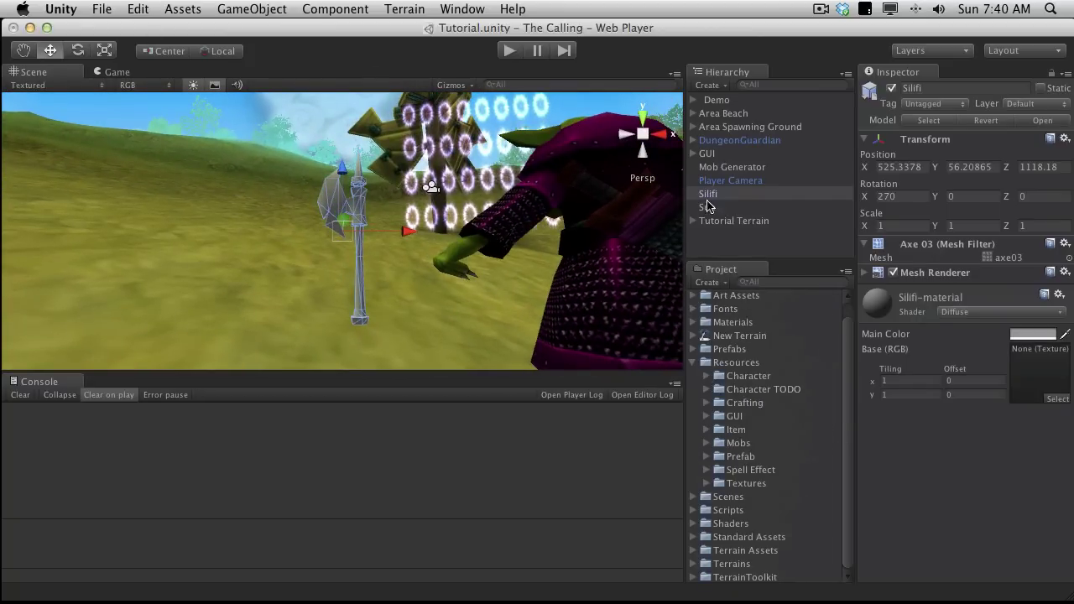
# Step: Locate the DungeonGuardian's Weapon Mount bone, mainDroite, in the hierarchy and select its child doigtsDroite
pyautogui.click(712, 196)
pyautogui.click(725, 181)
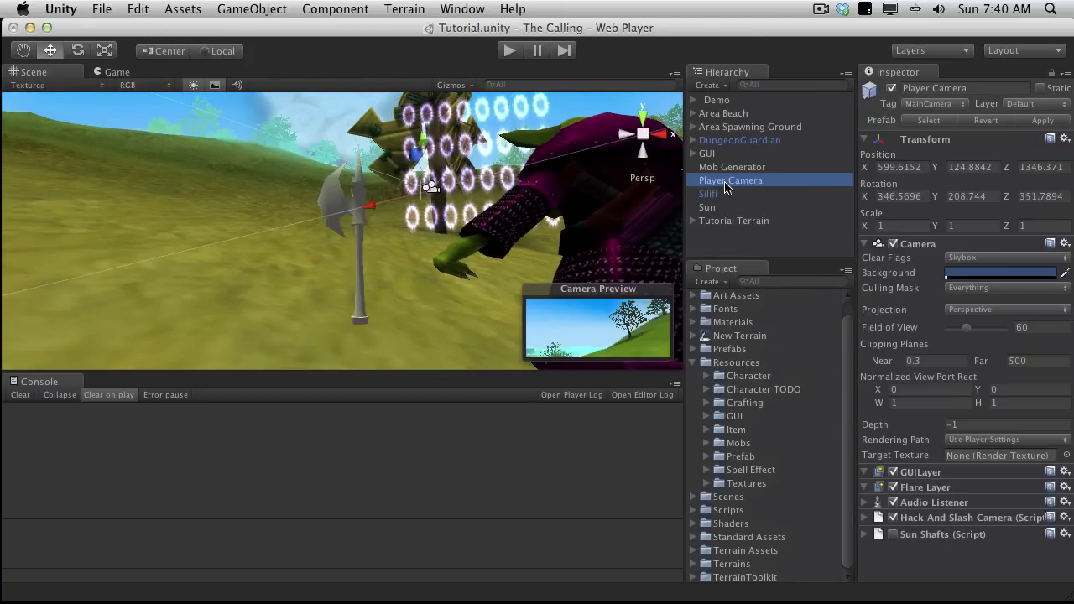
pyautogui.click(726, 140)
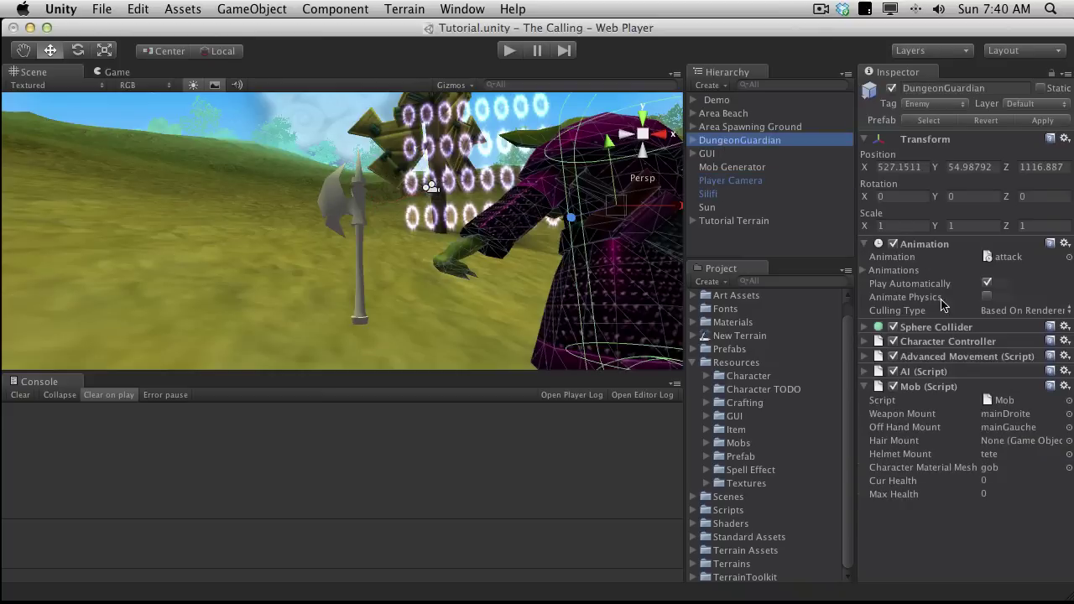
pyautogui.click(1010, 415)
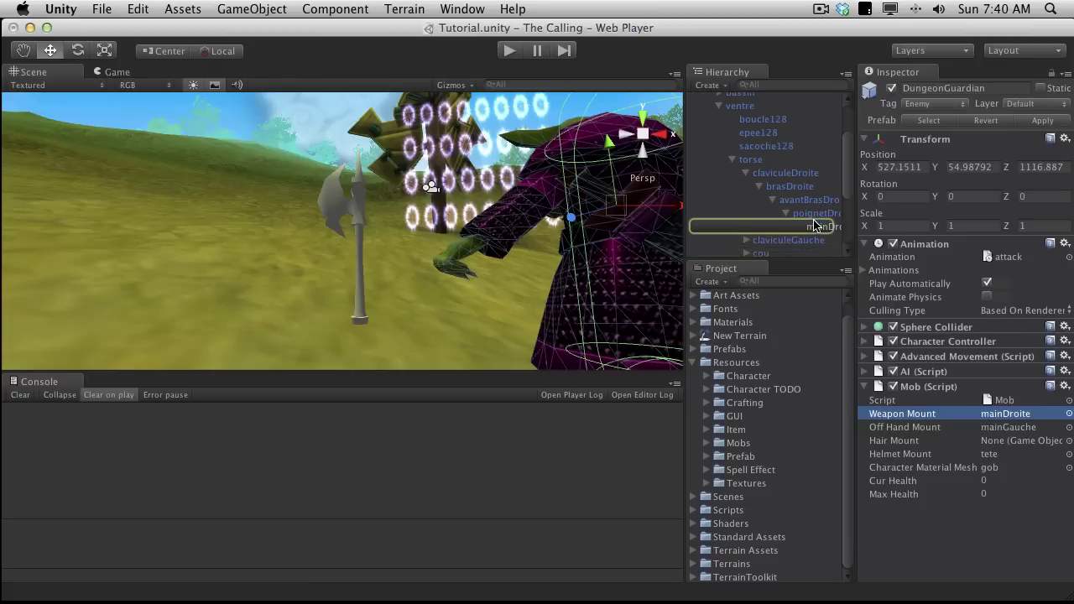
pyautogui.click(822, 223)
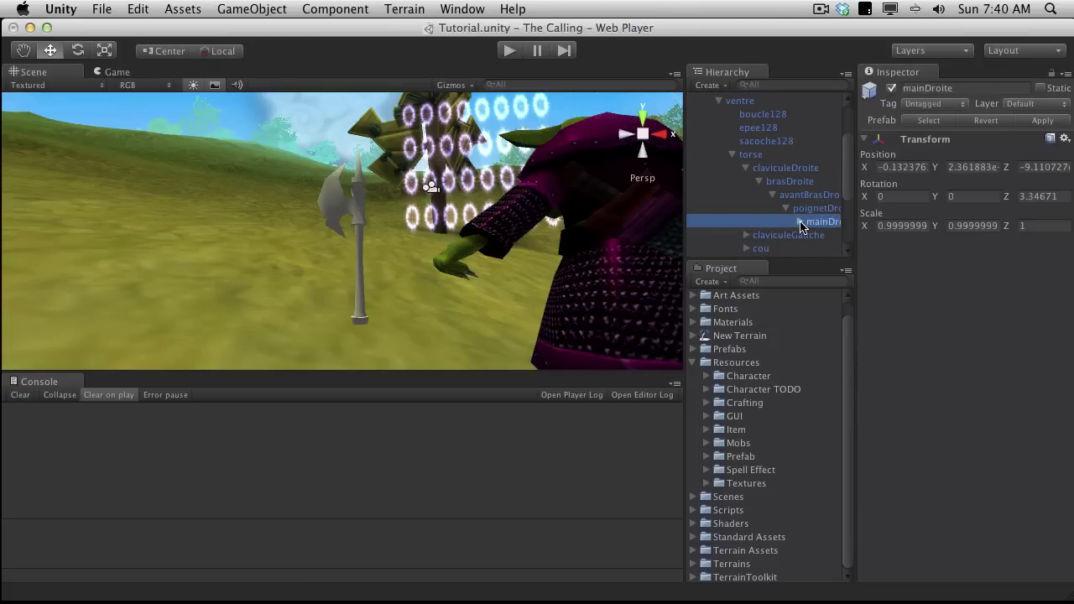
pyautogui.click(799, 222)
pyautogui.click(838, 236)
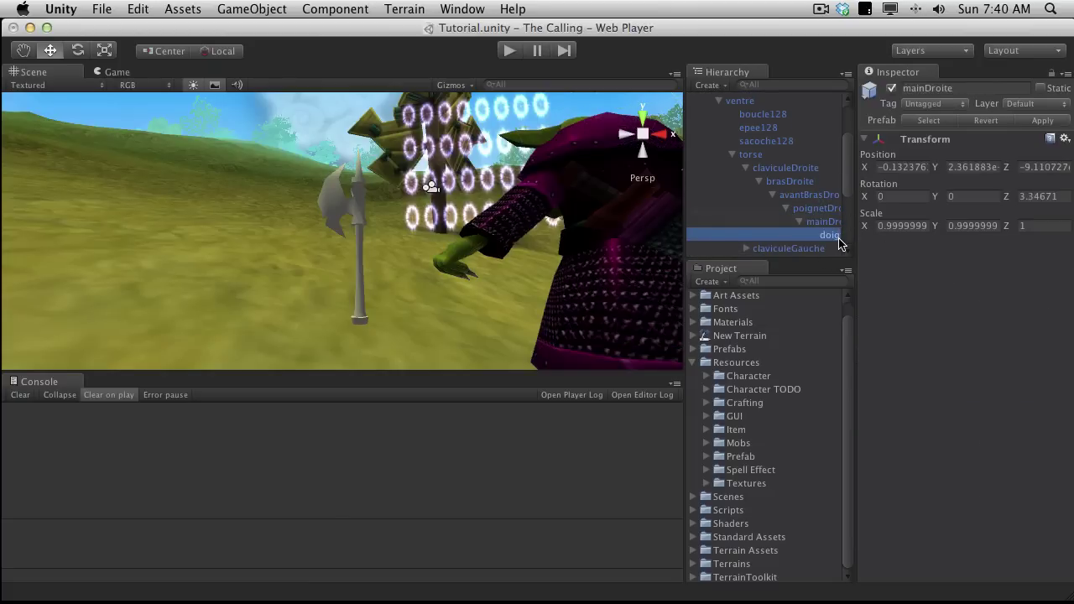
# Step: Examine the doigtsDroite and mainDroite bone positions up close on the guardian's right hand
pyautogui.press('f')
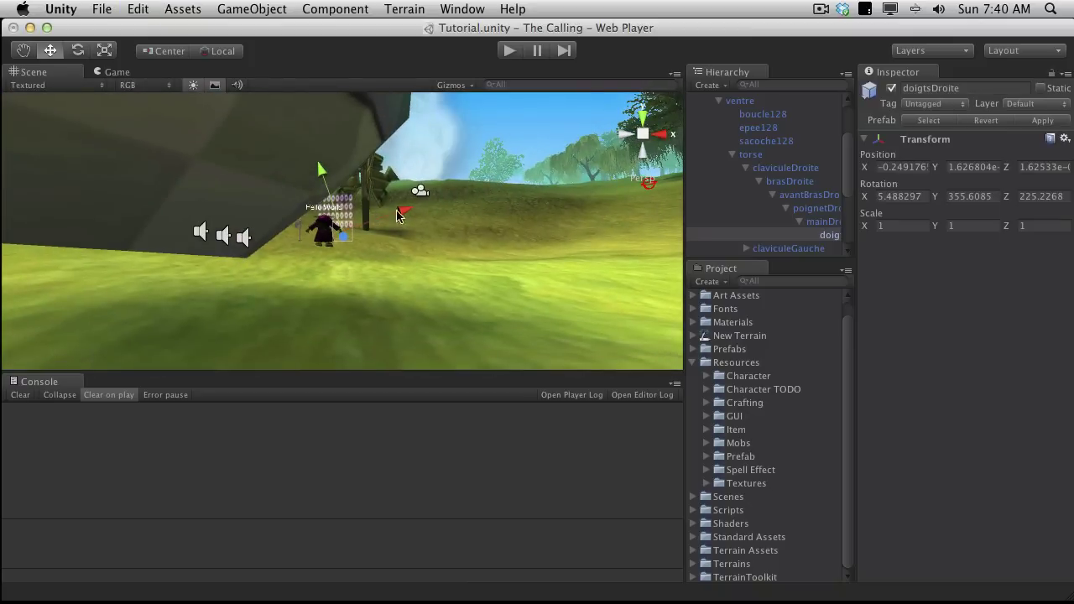
pyautogui.keyDown('alt'); pyautogui.moveTo(441, 225); pyautogui.dragTo(364, 261); pyautogui.keyUp('alt')
pyautogui.scroll(6, 341, 220)
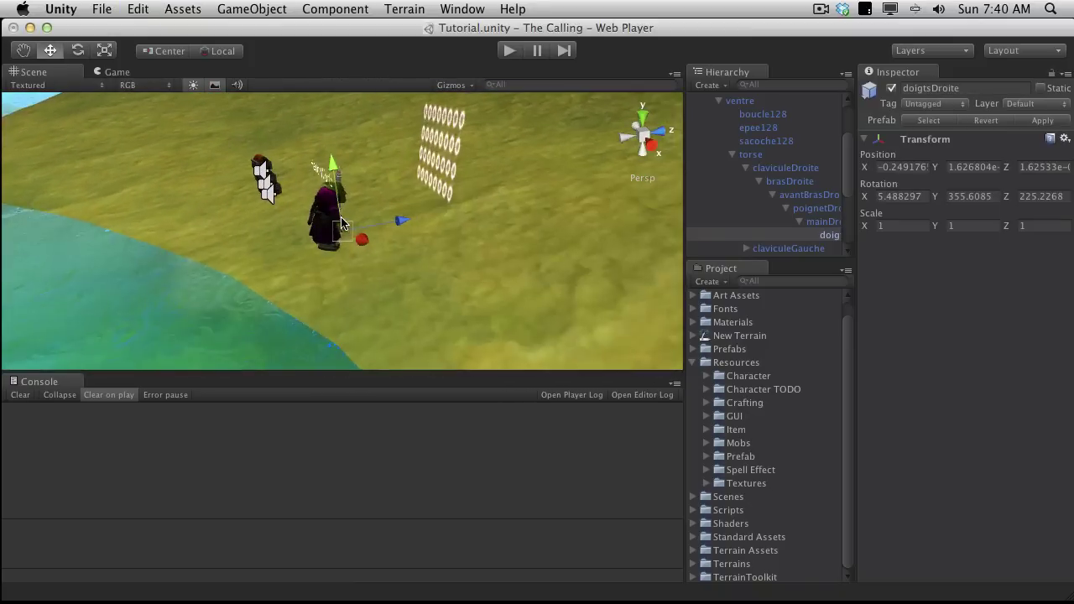
pyautogui.keyDown('alt'); pyautogui.moveTo(341, 221); pyautogui.dragTo(281, 358); pyautogui.keyUp('alt')
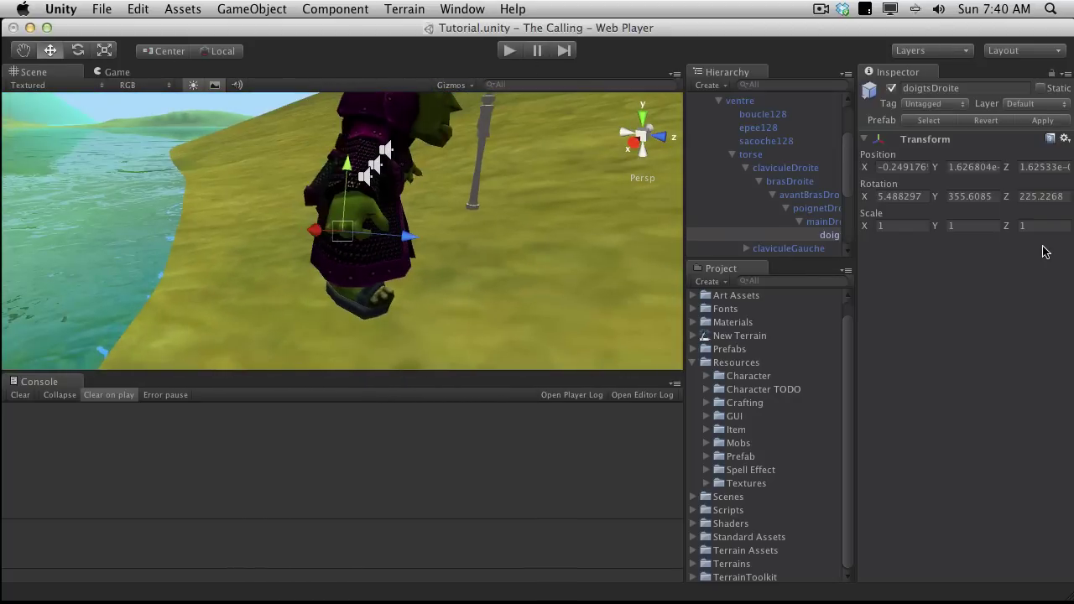
pyautogui.click(821, 221)
pyautogui.keyDown('alt'); pyautogui.moveTo(345, 216); pyautogui.dragTo(1058, 220); pyautogui.keyUp('alt')
pyautogui.keyDown('alt'); pyautogui.moveTo(939, 139); pyautogui.dragTo(237, 233); pyautogui.keyUp('alt')
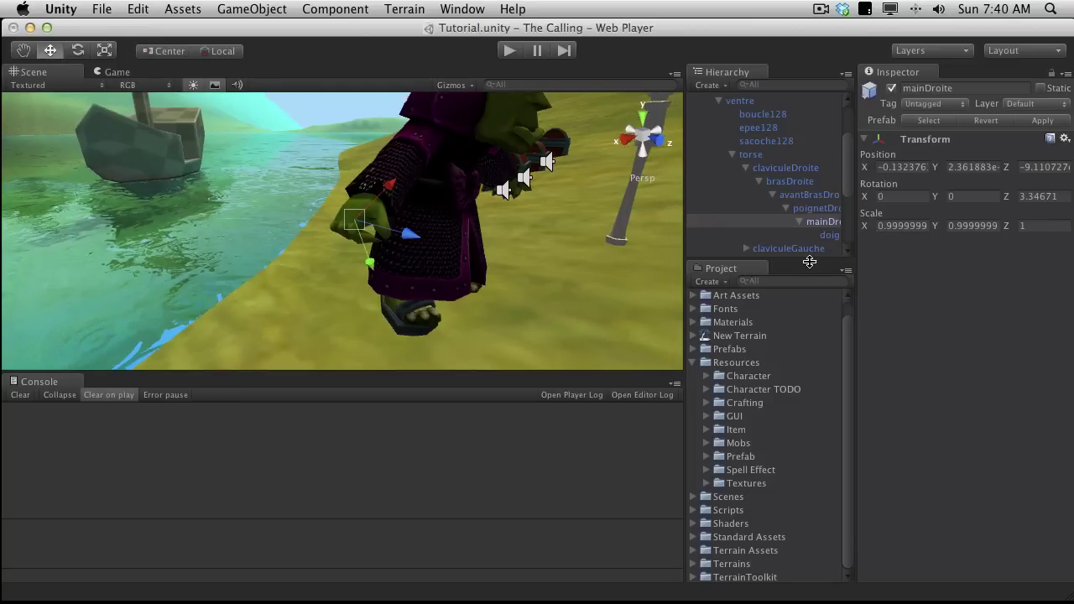
# Step: Enlarge the hierarchy area and parent Silifi to the mainDroite bone, accepting the loss of the prefab connection
pyautogui.moveTo(809, 260); pyautogui.dragTo(812, 403)
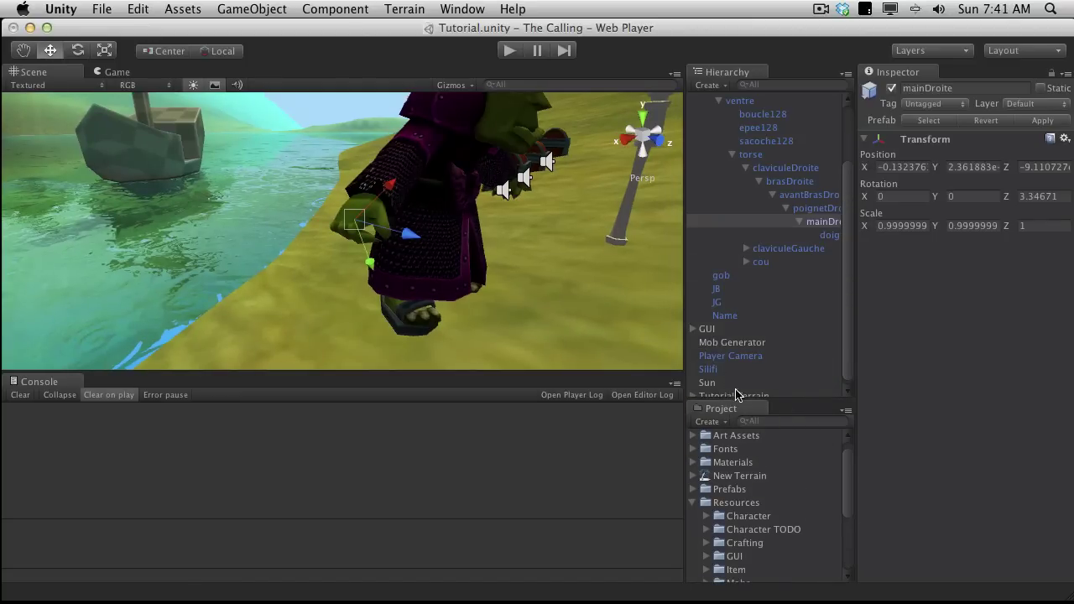
pyautogui.moveTo(711, 372); pyautogui.dragTo(822, 224)
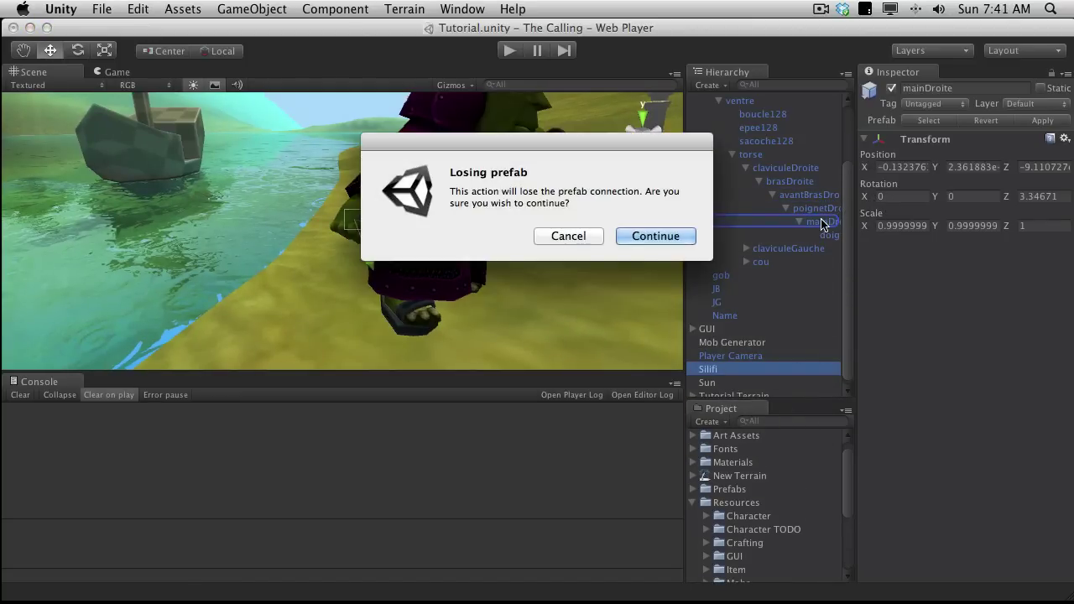
pyautogui.click(650, 235)
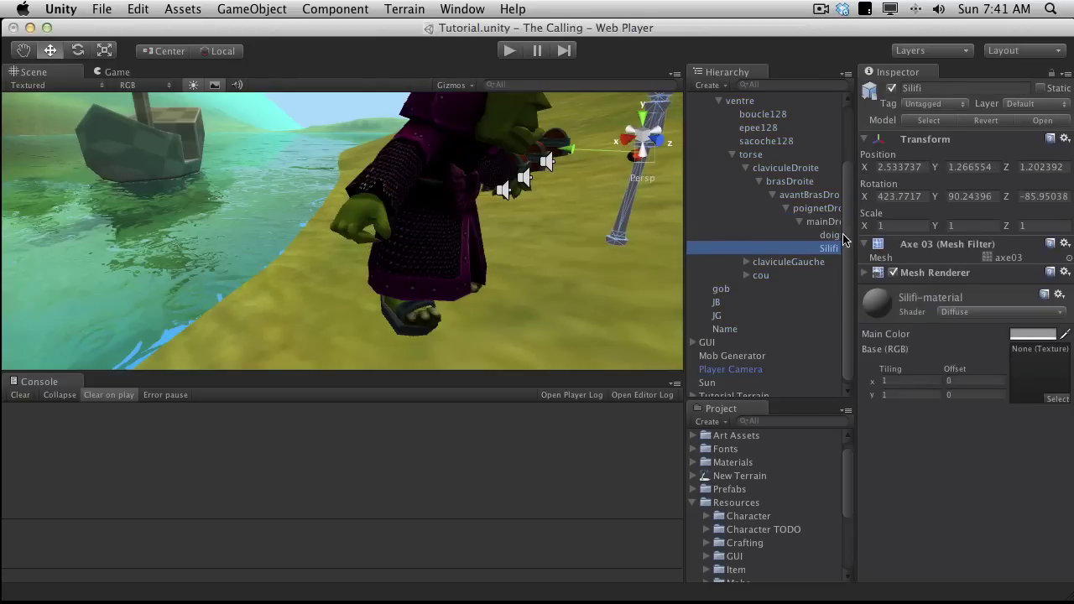
# Step: Reset Silifi's rotation and position relative to the mainDroite bone
pyautogui.click(1063, 139)
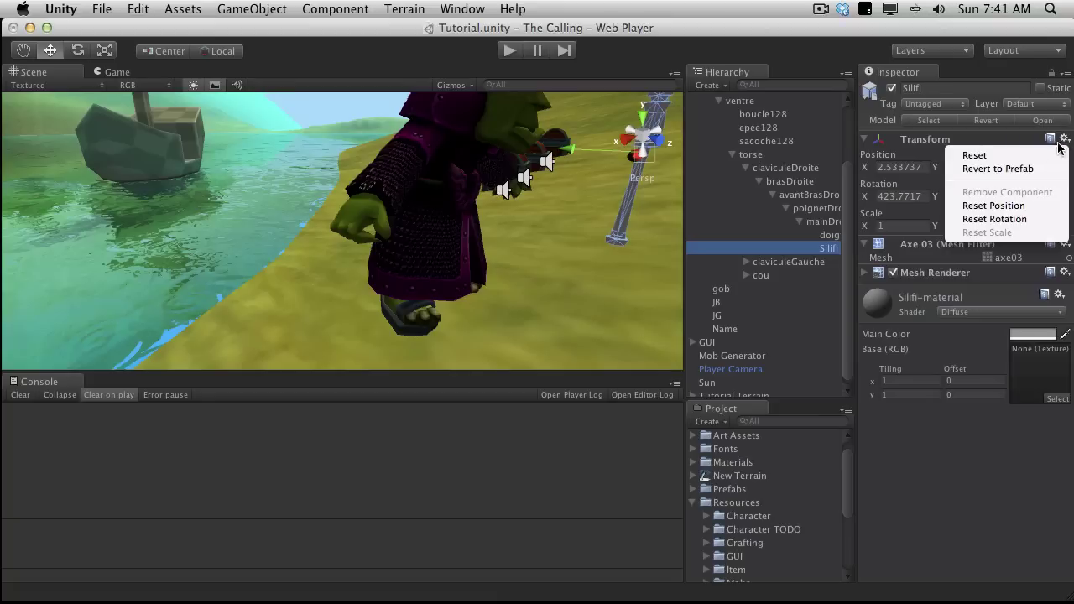
pyautogui.click(1035, 221)
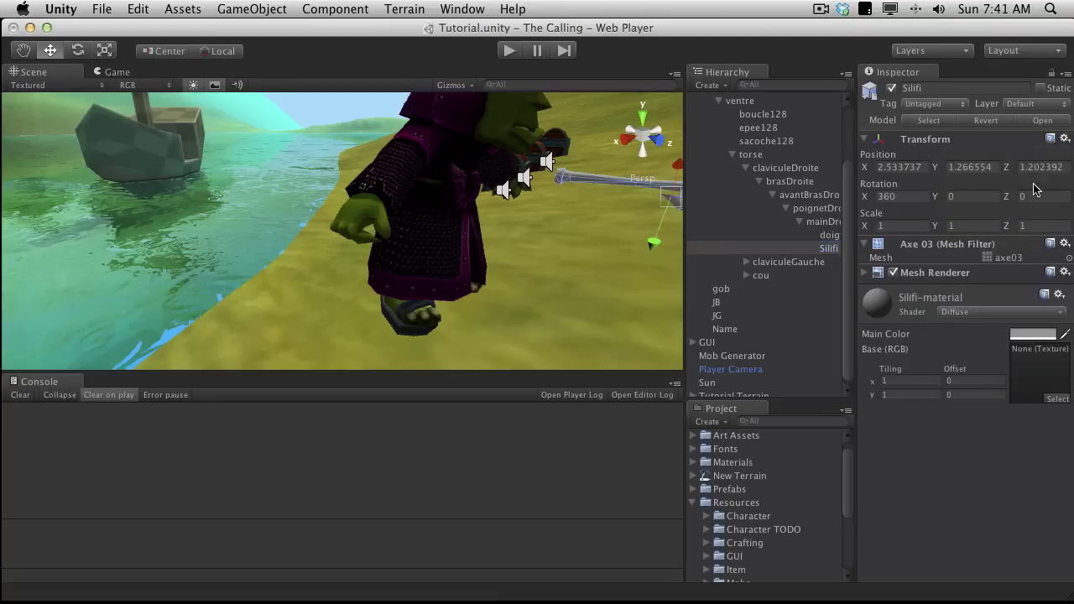
pyautogui.click(1060, 139)
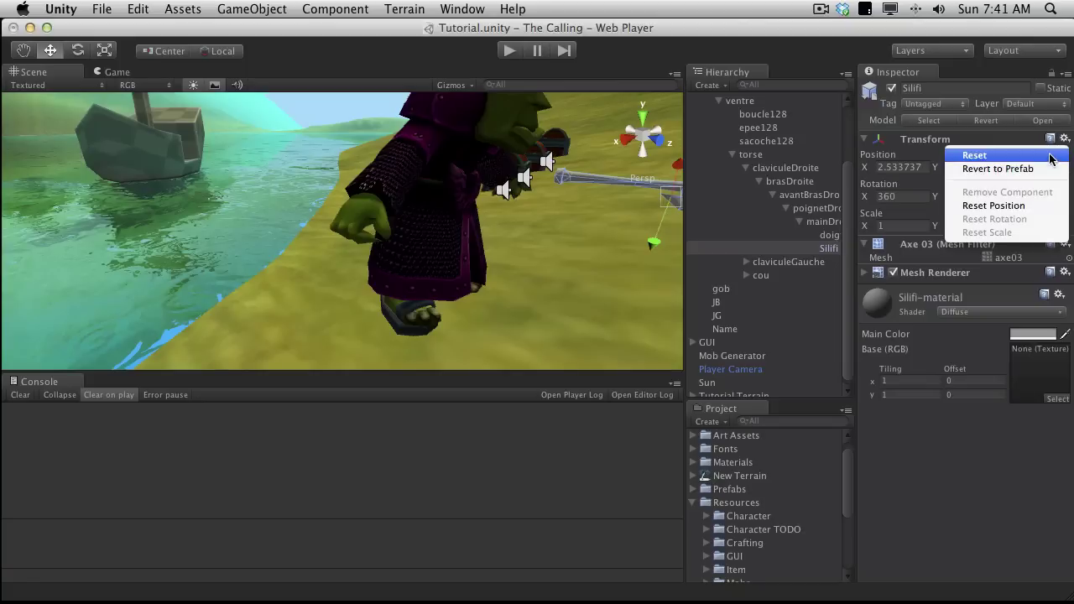
pyautogui.click(1045, 207)
pyautogui.keyDown('alt'); pyautogui.moveTo(403, 272); pyautogui.dragTo(1061, 126); pyautogui.keyUp('alt')
pyautogui.keyDown('alt'); pyautogui.moveTo(469, 252); pyautogui.dragTo(604, 335); pyautogui.keyUp('alt')
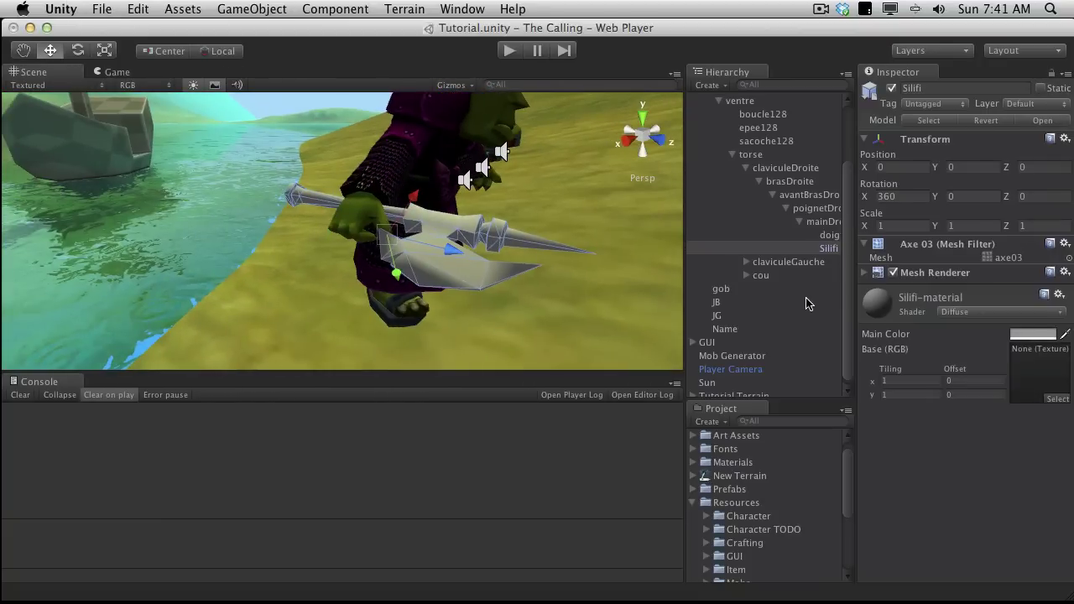
# Step: Move Silifi under the doigtsDroite bone and reset its transform
pyautogui.moveTo(826, 245); pyautogui.dragTo(828, 240)
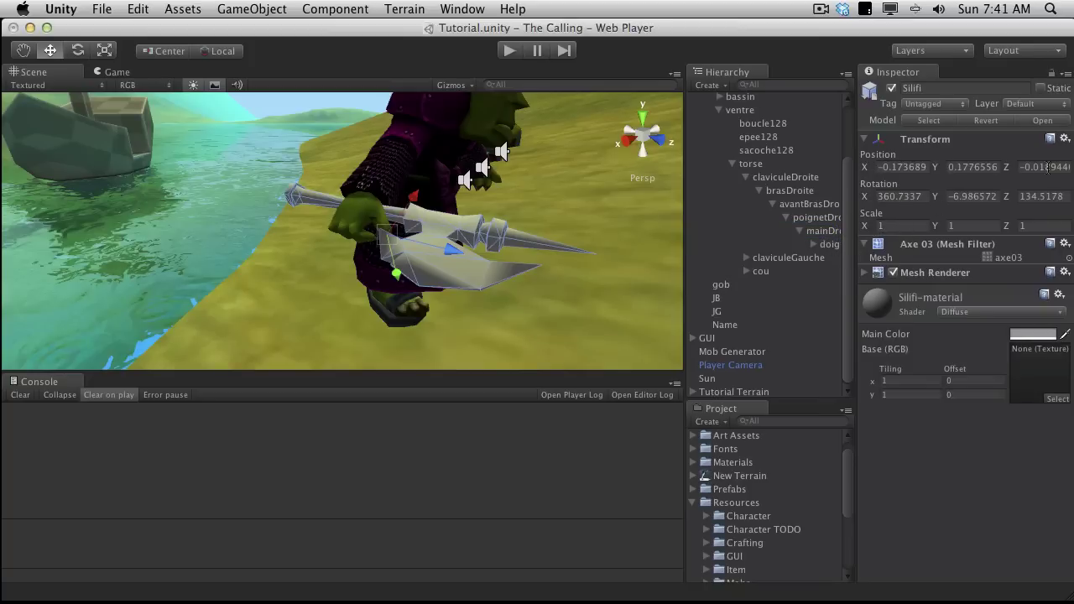
pyautogui.click(1064, 139)
pyautogui.click(1048, 157)
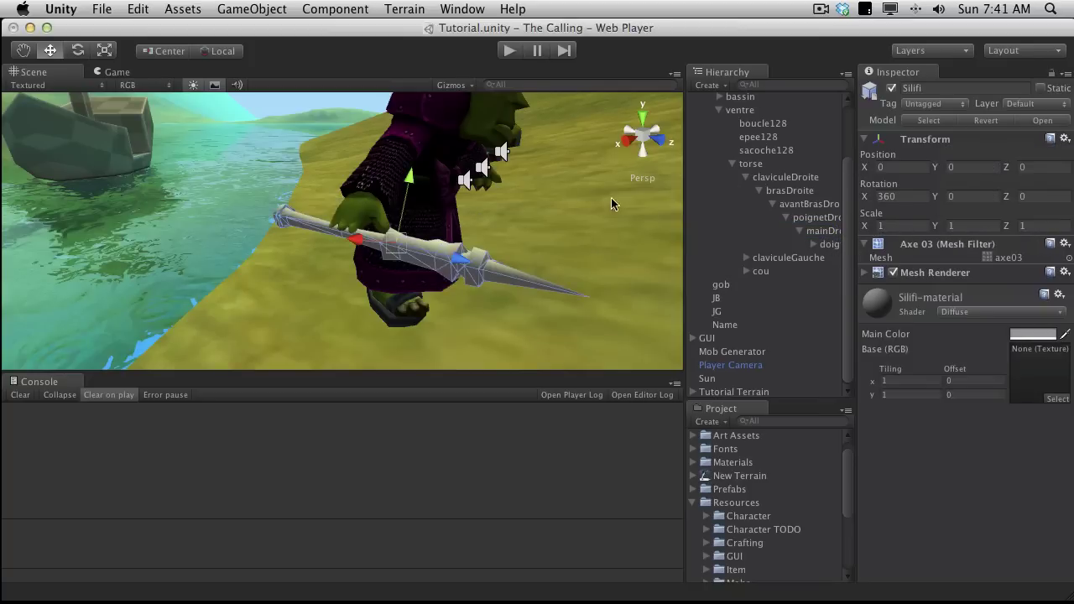
# Step: Move Silifi from the doigtsDroite bone back under mainDroite and reset its transform
pyautogui.keyDown('alt'); pyautogui.moveTo(210, 210); pyautogui.dragTo(875, 262); pyautogui.keyUp('alt')
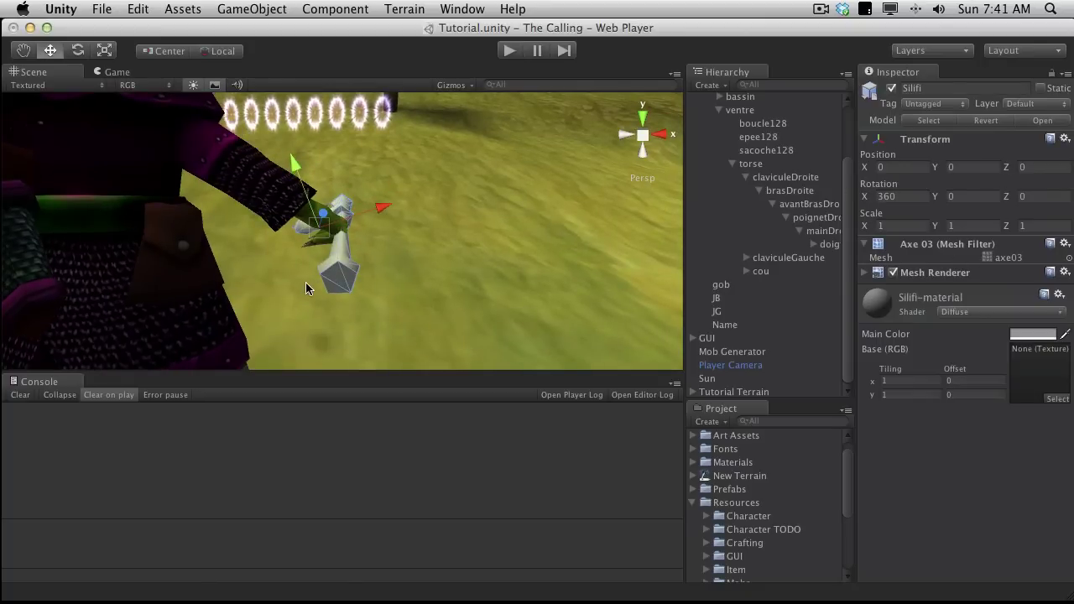
pyautogui.keyDown('alt'); pyautogui.moveTo(462, 251); pyautogui.dragTo(485, 211); pyautogui.keyUp('alt')
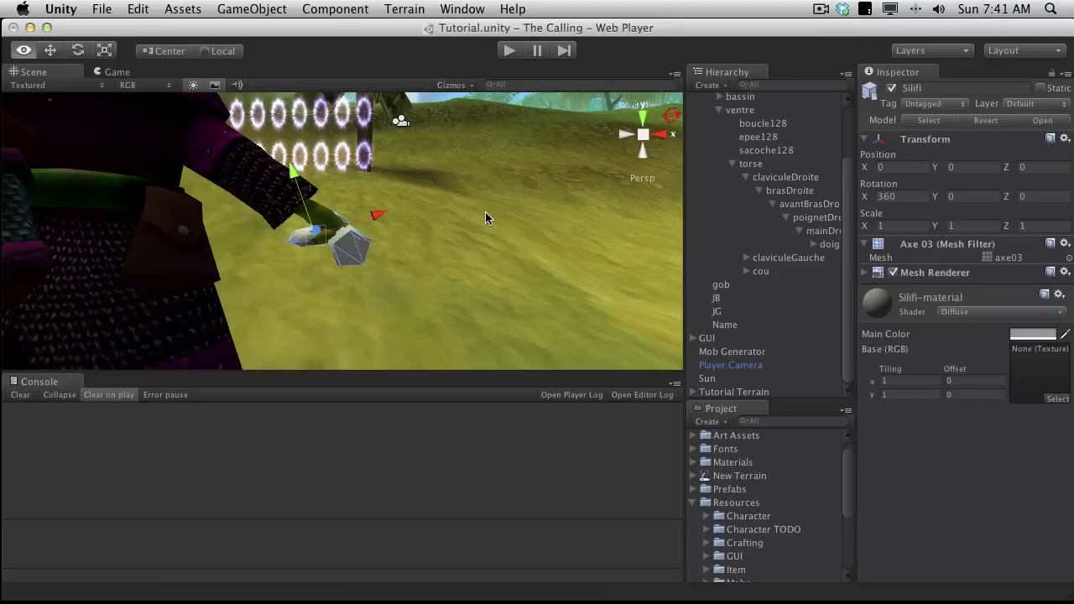
pyautogui.click(815, 244)
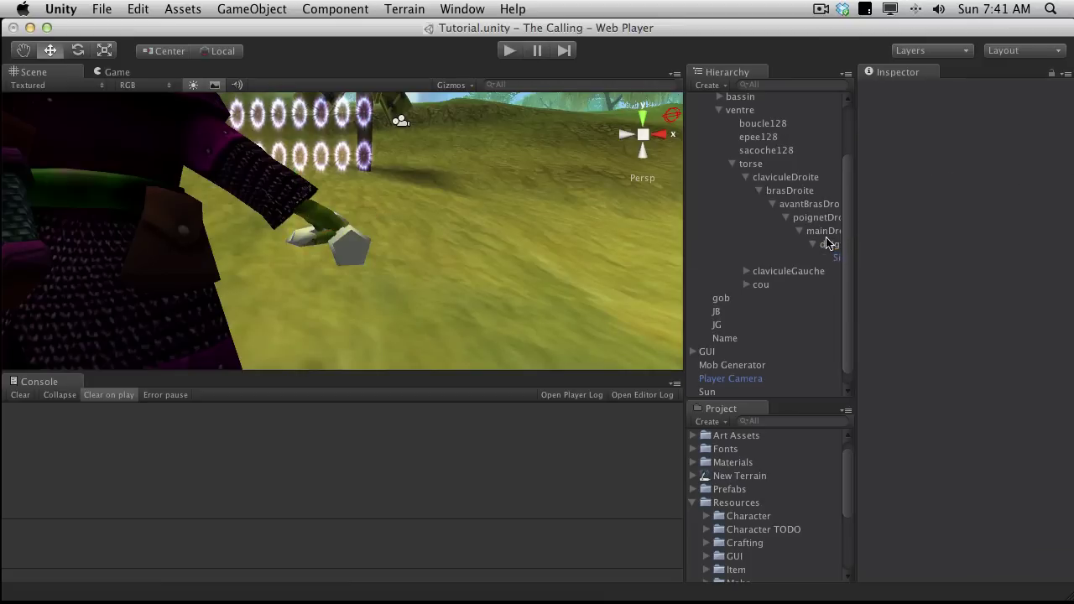
pyautogui.moveTo(838, 263); pyautogui.dragTo(824, 239)
pyautogui.keyDown('alt'); pyautogui.moveTo(485, 253); pyautogui.dragTo(483, 212); pyautogui.keyUp('alt')
pyautogui.click(1064, 140)
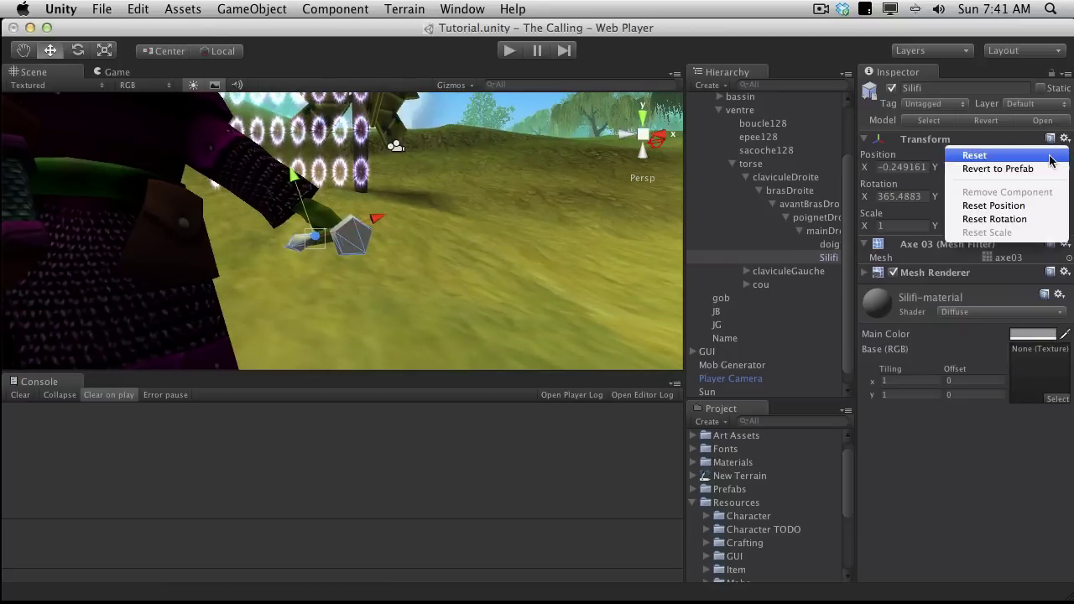
pyautogui.click(971, 154)
# Step: Move Silifi along its axes so the handle sits in the guardian's grip, at about X -0.113, Y 0.032, Z 0.399
pyautogui.keyDown('alt'); pyautogui.moveTo(563, 227); pyautogui.dragTo(373, 51); pyautogui.keyUp('alt')
pyautogui.keyDown('alt'); pyautogui.moveTo(534, 162); pyautogui.dragTo(315, 367); pyautogui.keyUp('alt')
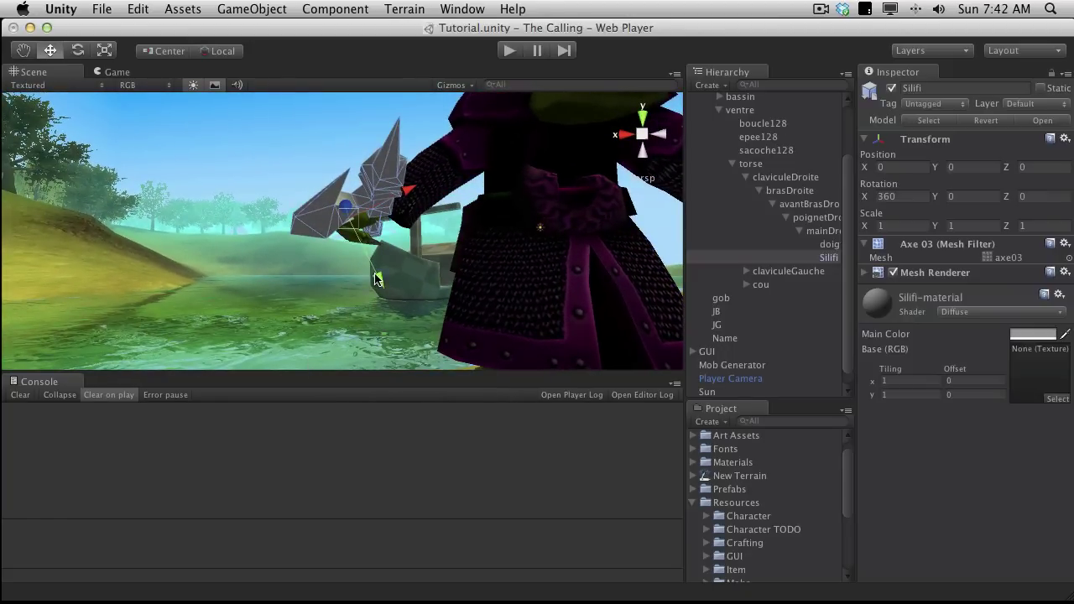
pyautogui.moveTo(377, 280); pyautogui.dragTo(844, 393)
pyautogui.moveTo(440, 230); pyautogui.dragTo(505, 247)
pyautogui.keyDown('alt'); pyautogui.moveTo(352, 244); pyautogui.dragTo(882, 161); pyautogui.keyUp('alt')
pyautogui.keyDown('alt'); pyautogui.moveTo(451, 210); pyautogui.dragTo(433, 168); pyautogui.keyUp('alt')
pyautogui.moveTo(255, 225); pyautogui.dragTo(291, 296)
pyautogui.keyDown('alt'); pyautogui.moveTo(400, 267); pyautogui.dragTo(307, 296); pyautogui.keyUp('alt')
pyautogui.keyDown('alt'); pyautogui.moveTo(550, 308); pyautogui.dragTo(94, 388); pyautogui.keyUp('alt')
pyautogui.moveTo(421, 243); pyautogui.dragTo(418, 245)
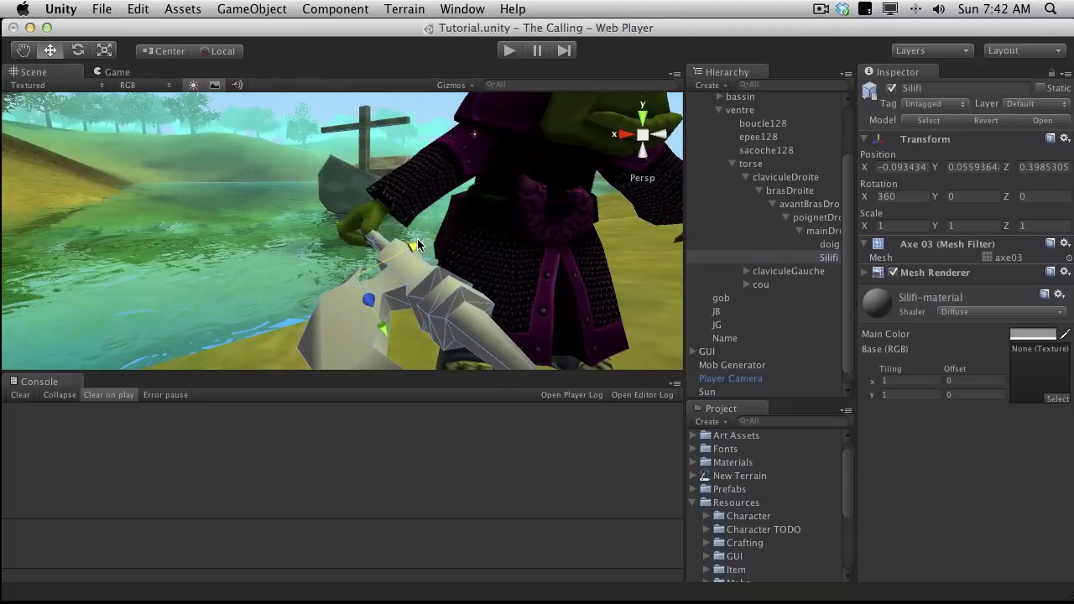
pyautogui.moveTo(383, 333); pyautogui.dragTo(377, 327)
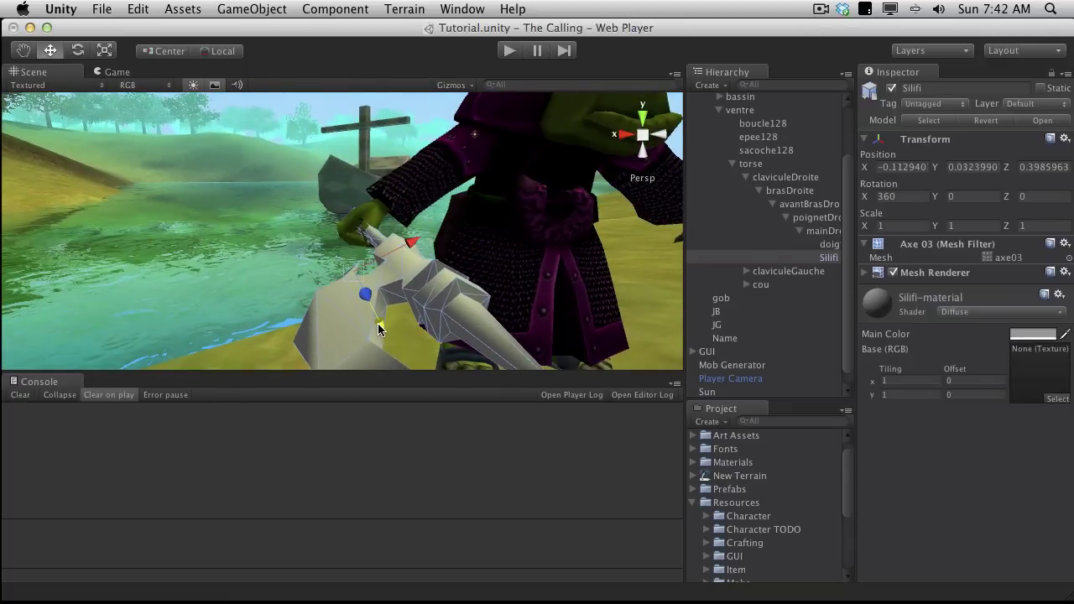
pyautogui.keyDown('alt'); pyautogui.moveTo(436, 230); pyautogui.dragTo(810, 318); pyautogui.keyUp('alt')
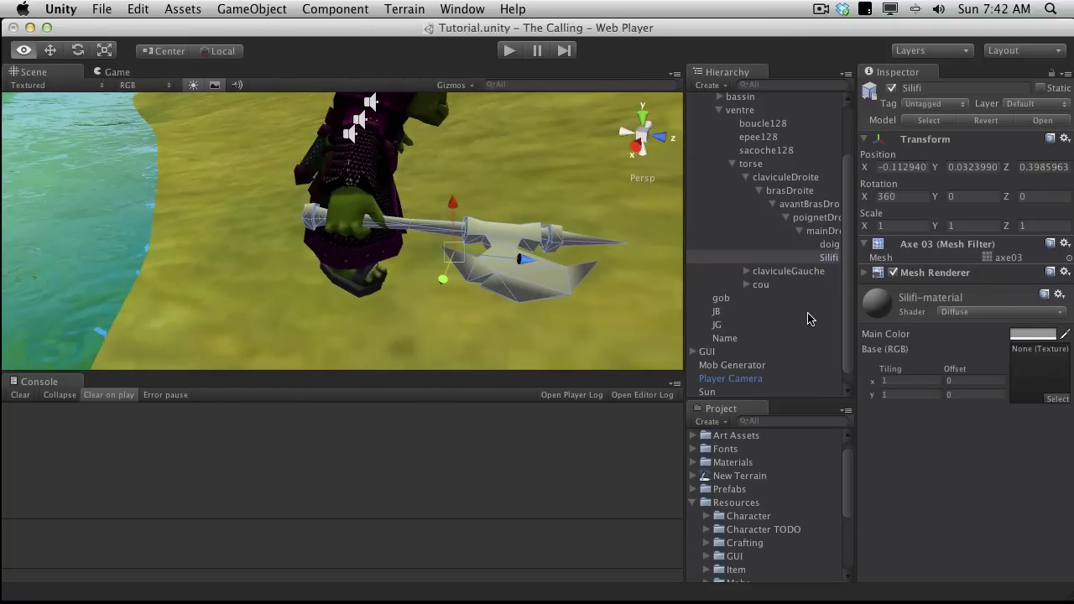
# Step: Run the scene, examine the NullReferenceException in the console and the axe's placement in the guardian's hand, and stop play mode
pyautogui.click(508, 51)
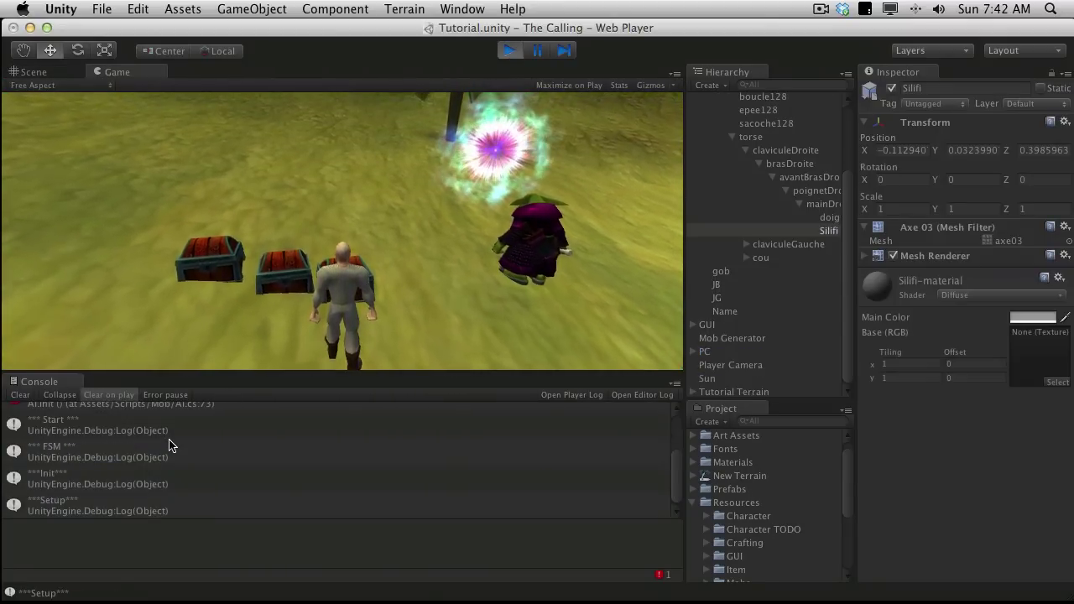
pyautogui.scroll(1, 166, 446)
pyautogui.click(148, 423)
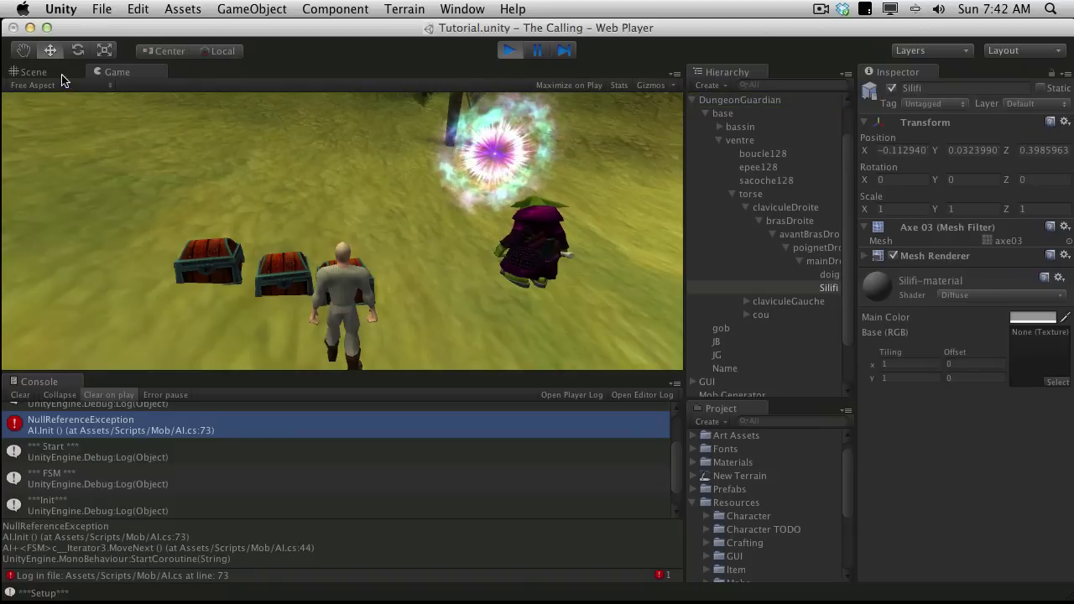
pyautogui.click(34, 73)
pyautogui.keyDown('alt'); pyautogui.moveTo(351, 298); pyautogui.dragTo(43, 148); pyautogui.keyUp('alt')
pyautogui.keyDown('alt'); pyautogui.moveTo(509, 329); pyautogui.dragTo(391, 233); pyautogui.keyUp('alt')
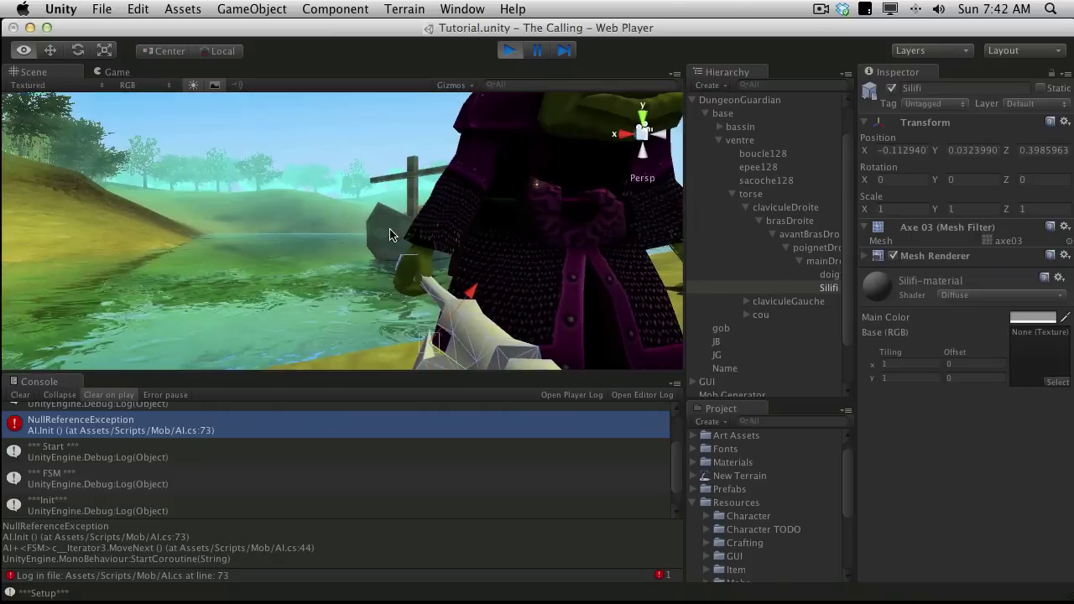
pyautogui.click(509, 50)
# Step: Apply the scene DungeonGuardian's changes to its prefab and delete that instance from the scene
pyautogui.click(693, 99)
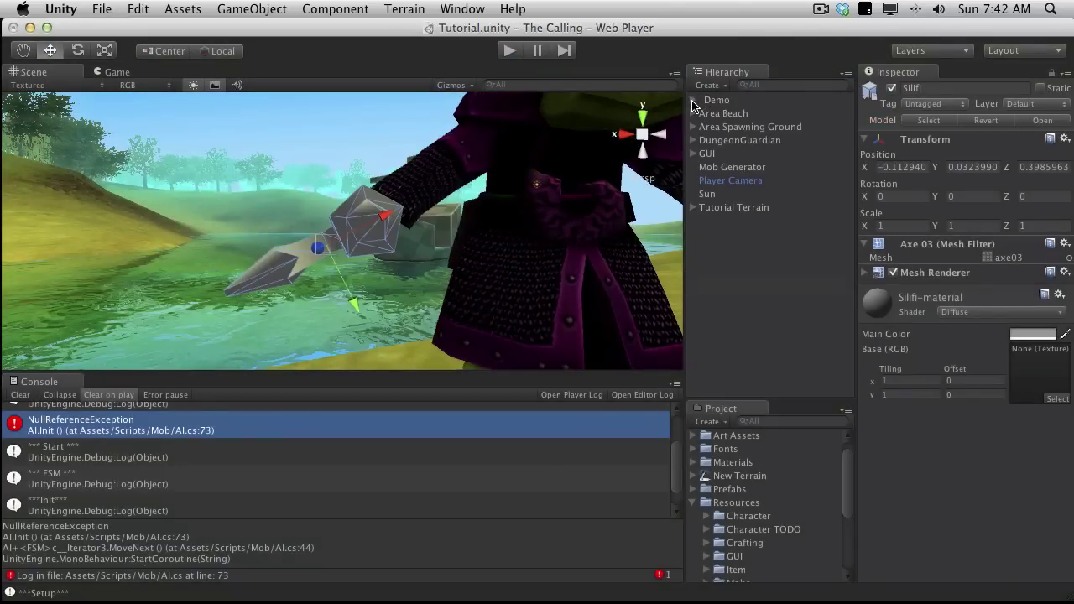
pyautogui.click(708, 154)
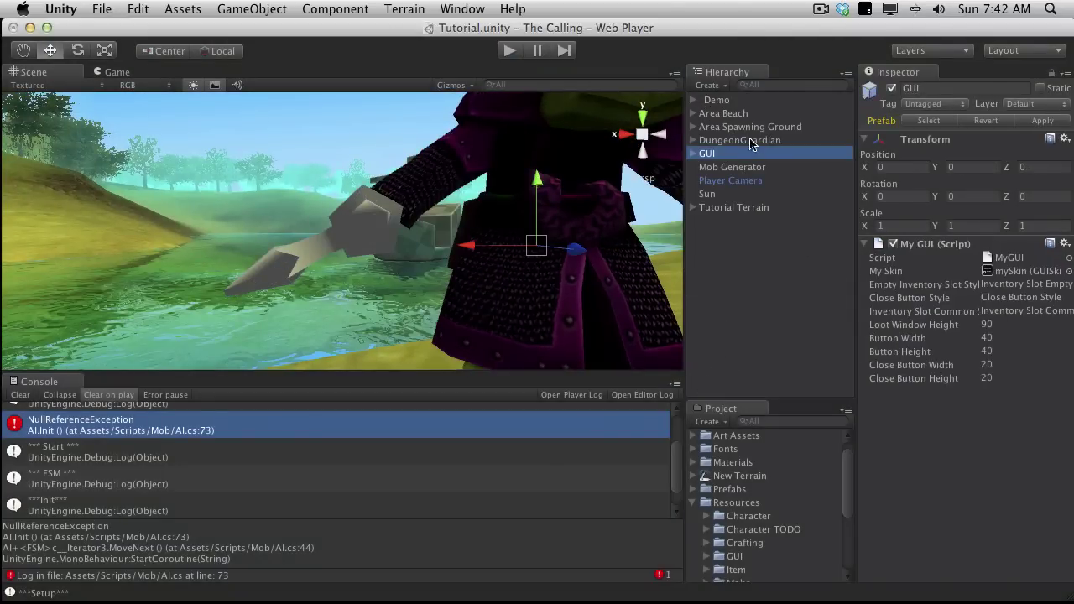
pyautogui.click(751, 141)
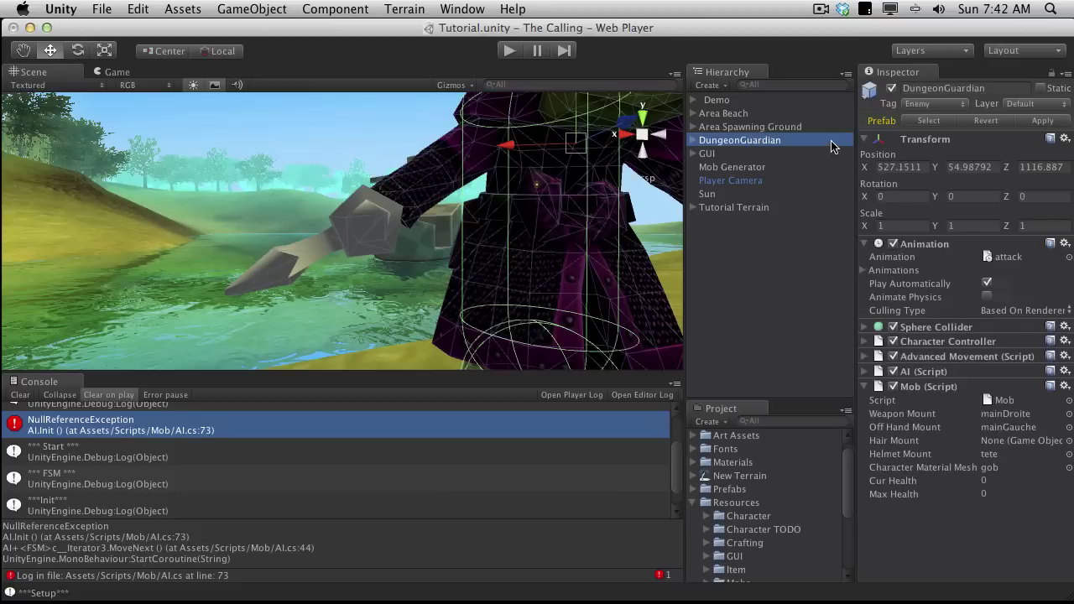
pyautogui.click(1042, 122)
pyautogui.click(755, 141)
pyautogui.press('super+BackSpace')
# Step: Examine the DungeonGuardian prefab in the Mobs resources folder and rotate its preview to check the attached axe
pyautogui.scroll(-3, 721, 524)
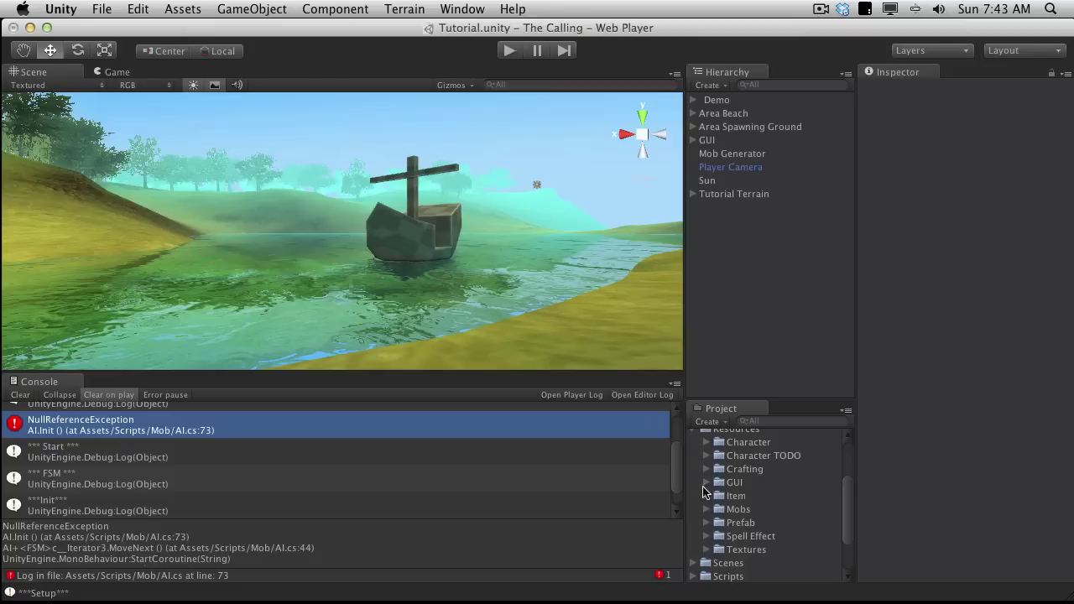
pyautogui.scroll(2, 703, 495)
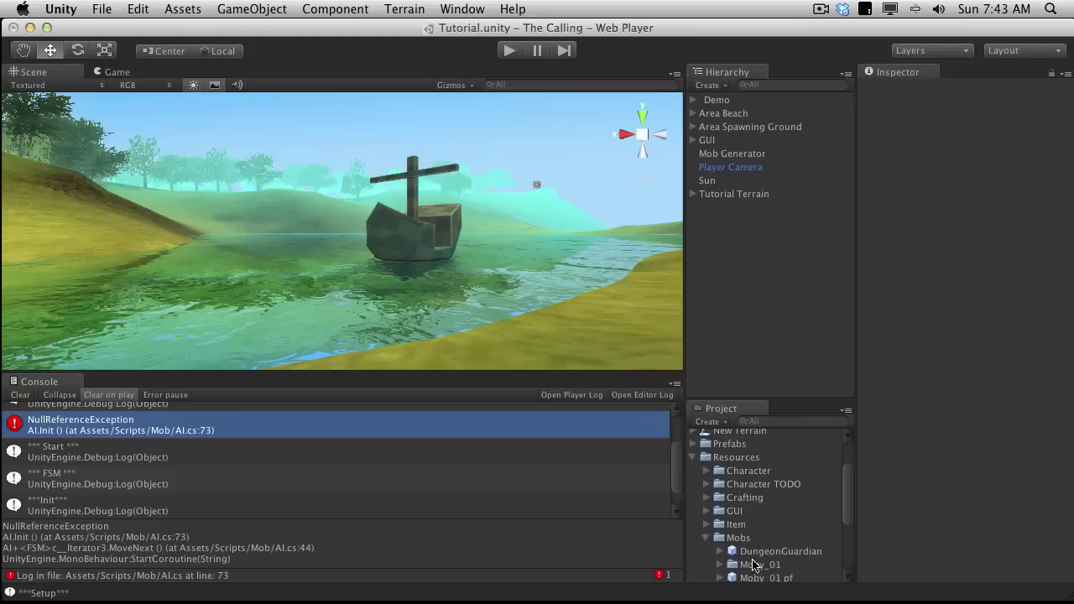
pyautogui.click(768, 552)
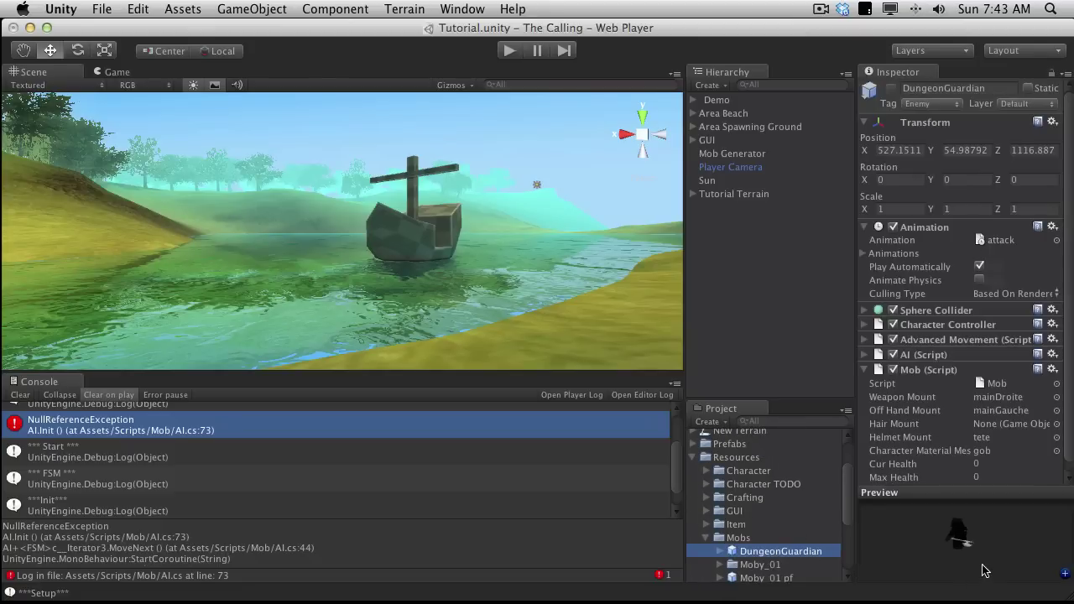
pyautogui.moveTo(984, 568); pyautogui.dragTo(953, 530)
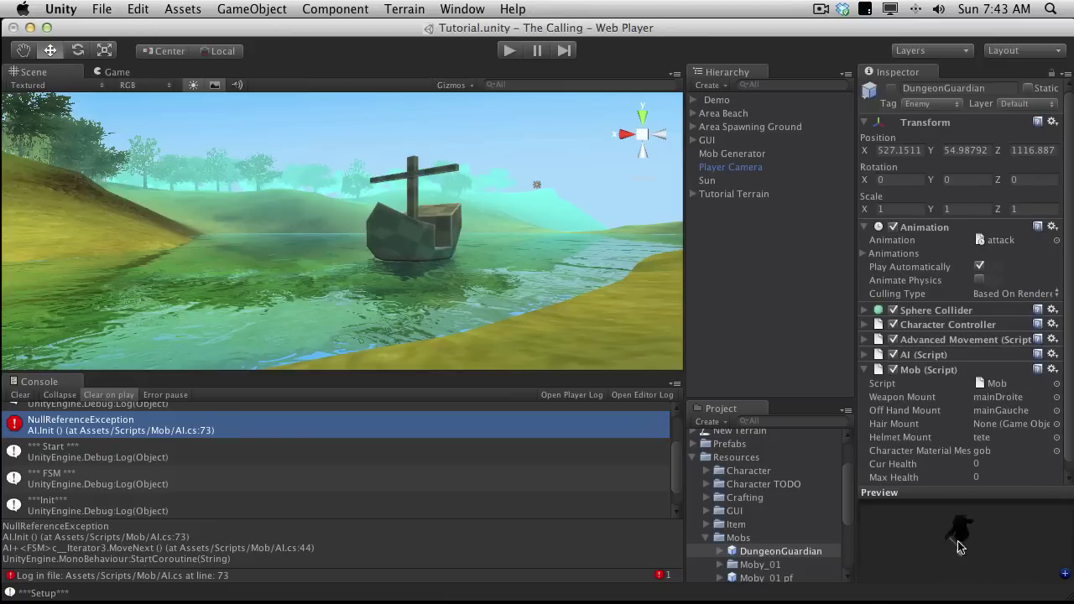
# Step: Run the scene, lead the character to a spawned guardian to check its axe in motion, and stop play mode
pyautogui.click(507, 51)
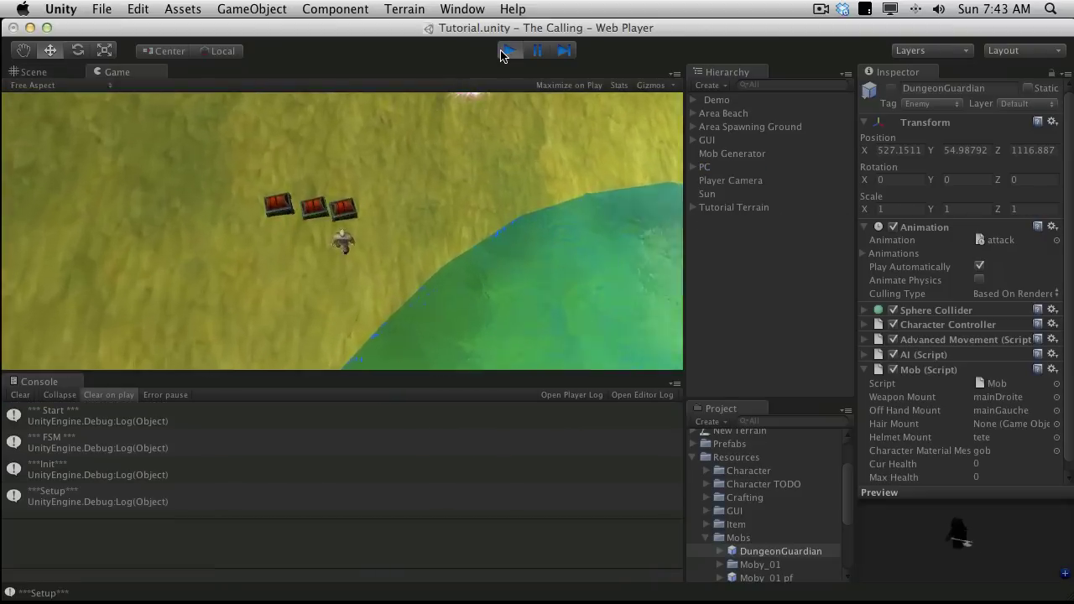
pyautogui.press('w')
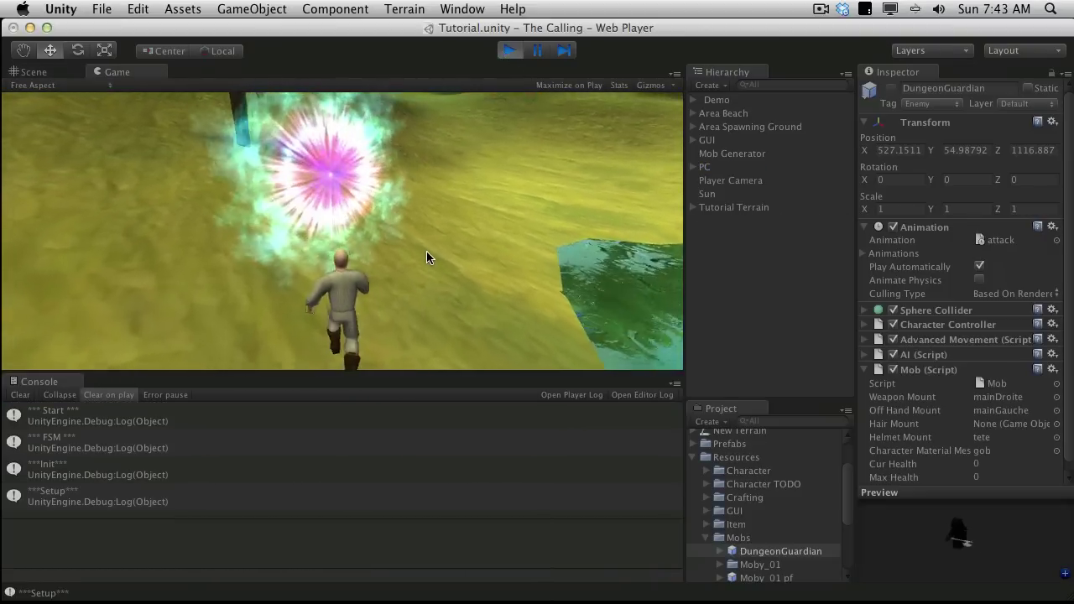
pyautogui.press('w')
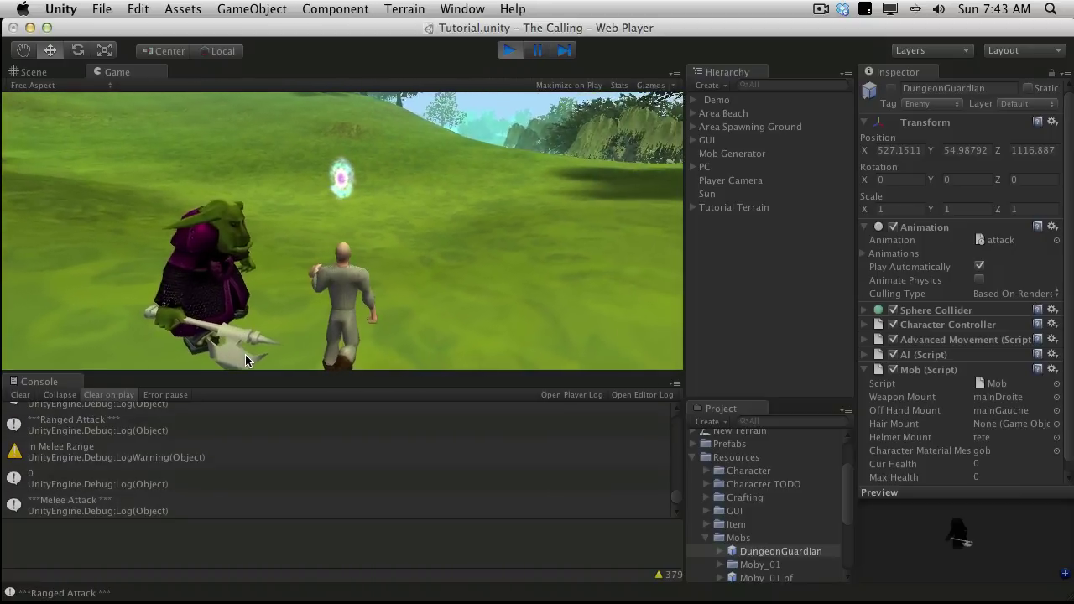
pyautogui.click(510, 51)
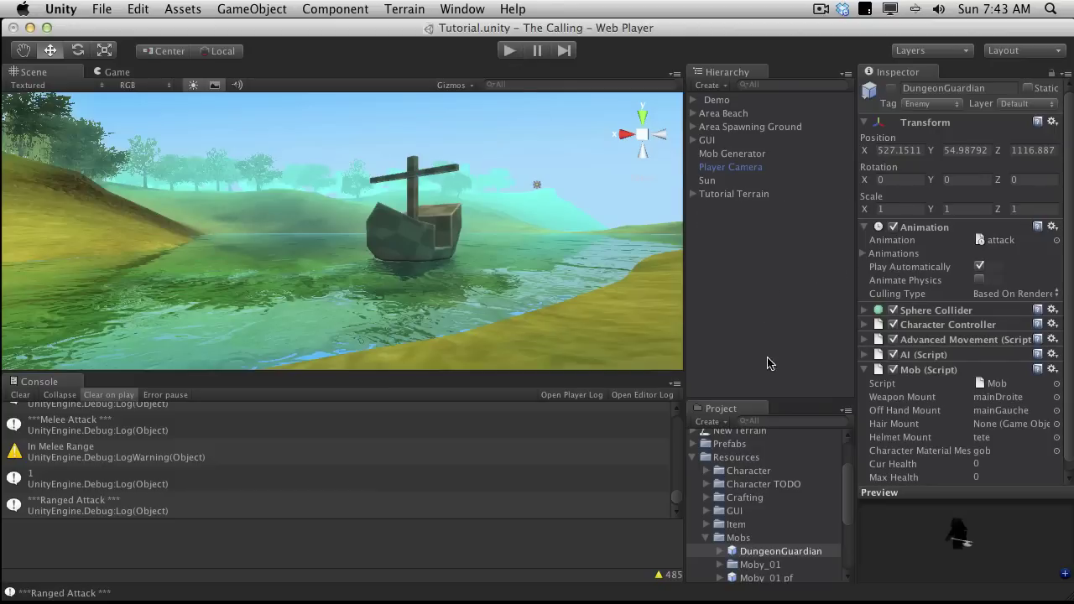
# Step: Look over the DungeonGuardian prefab in the Mobs folder and expand the Item resources folder
pyautogui.scroll(-5, 742, 529)
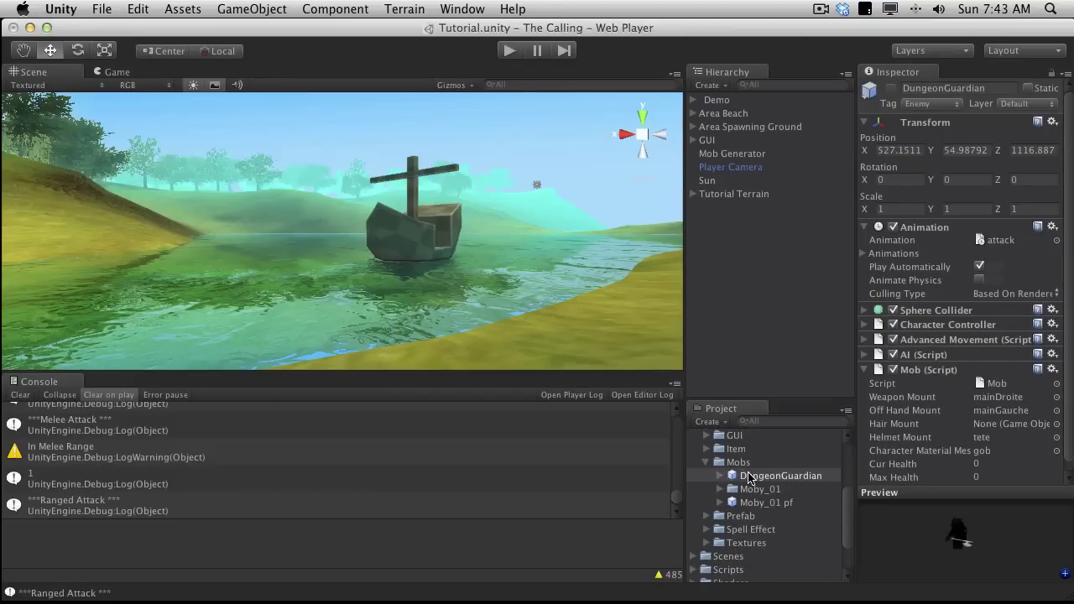
pyautogui.click(755, 475)
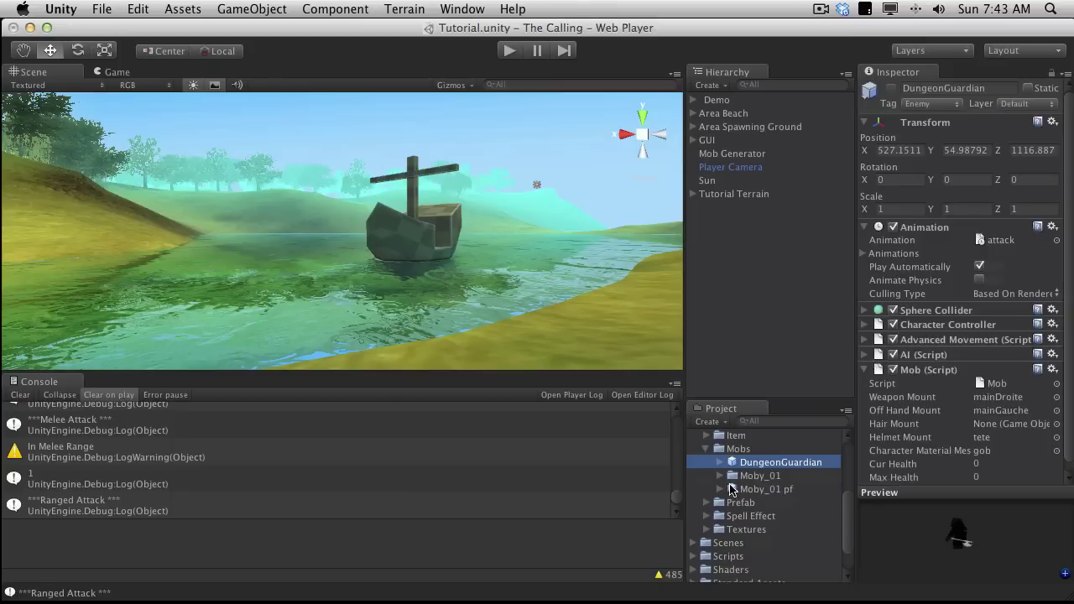
pyautogui.scroll(-2, 738, 504)
pyautogui.scroll(6, 721, 512)
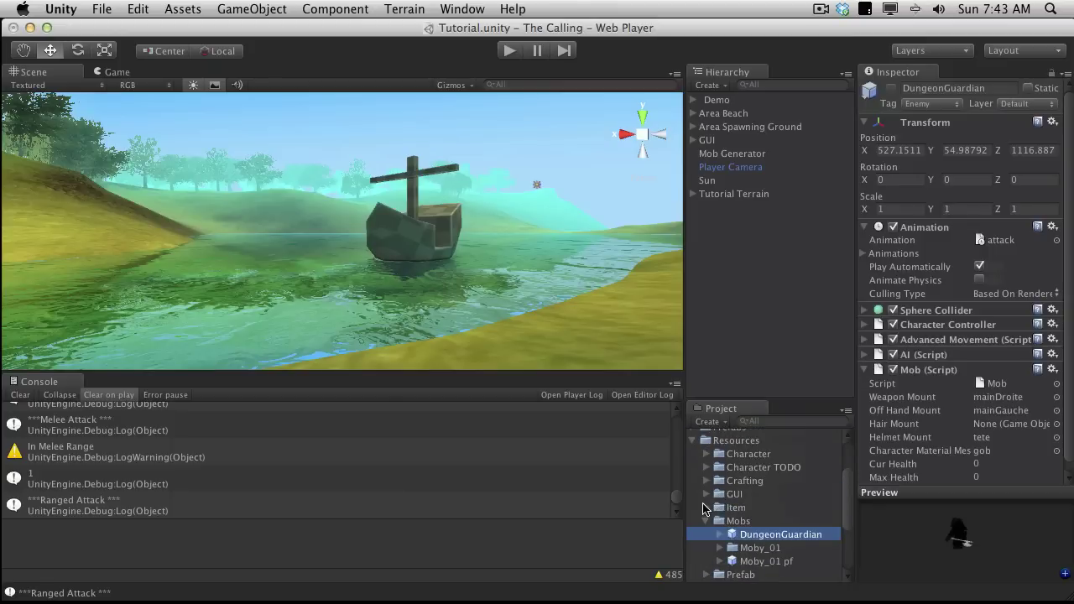
pyautogui.click(705, 507)
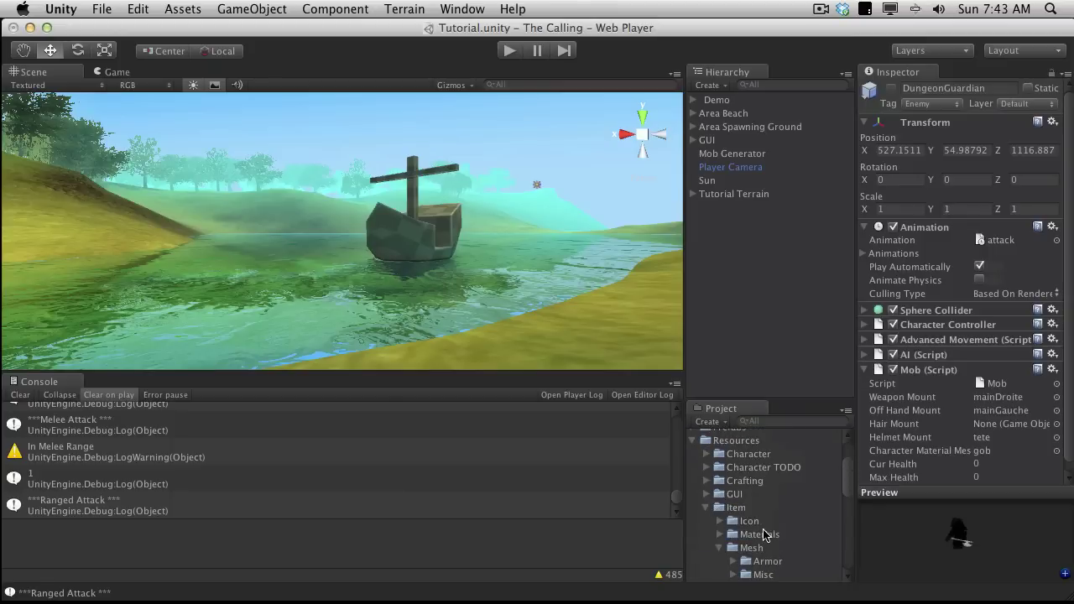
# Step: Run the scene, open a treasure chest beside the character and take items from its loot window
pyautogui.click(510, 51)
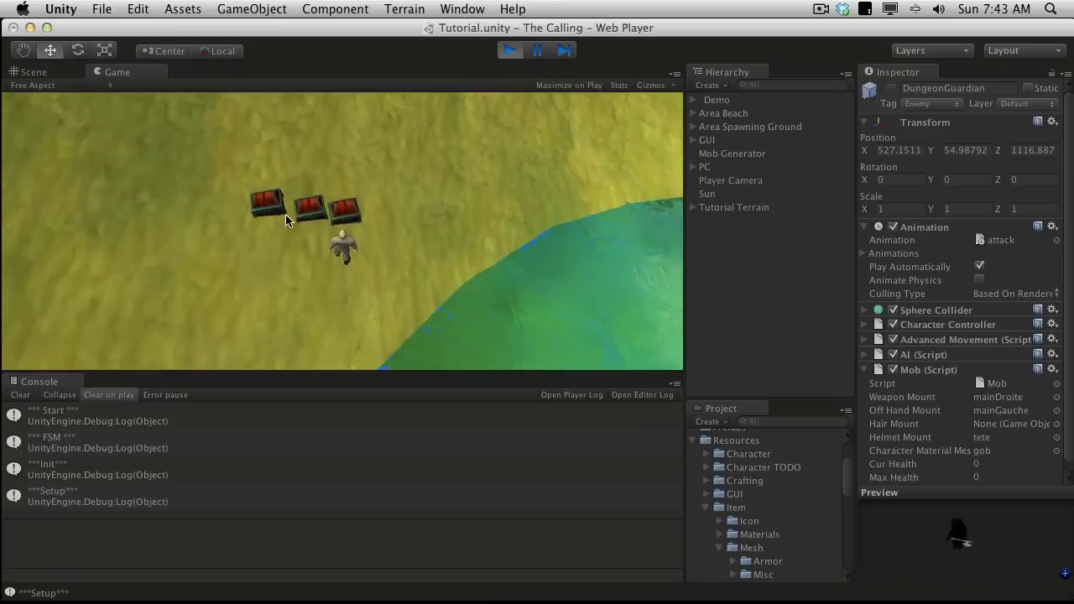
pyautogui.press('d')
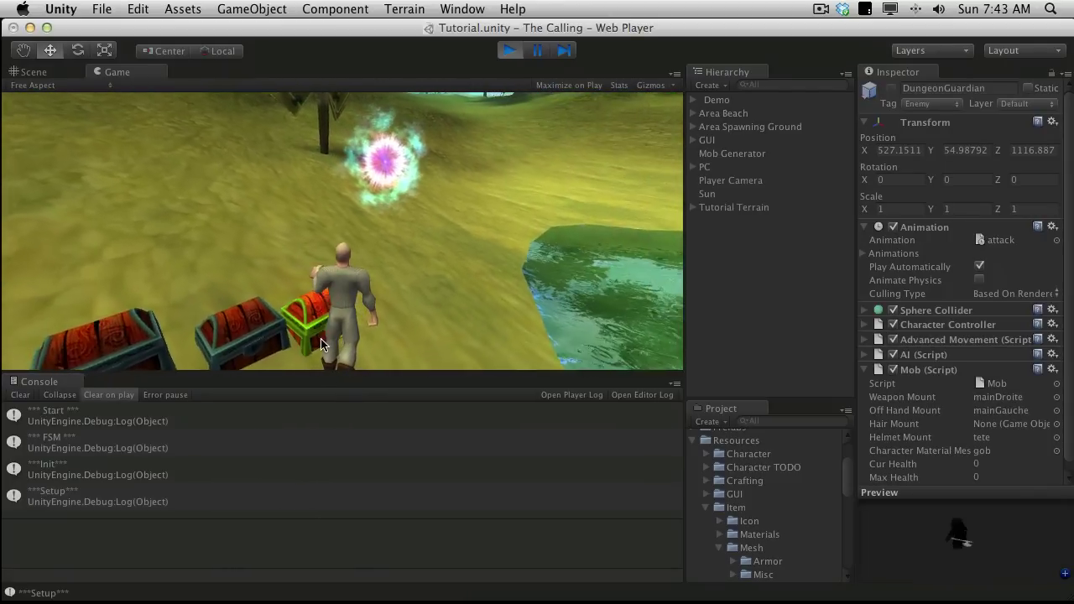
pyautogui.click(315, 332)
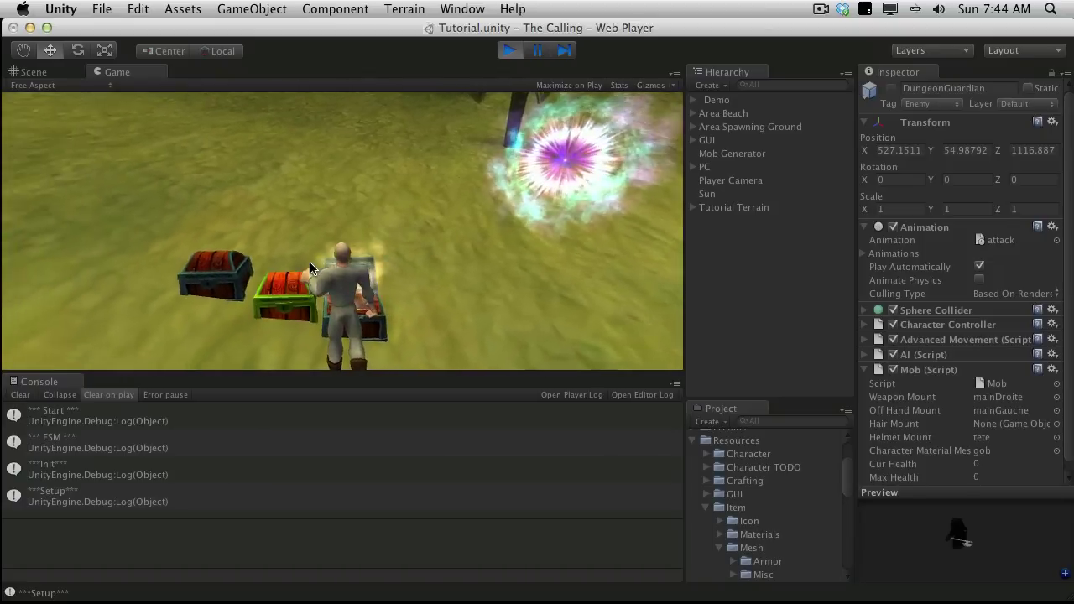
pyautogui.click(310, 262)
pyautogui.click(42, 322)
pyautogui.click(42, 322)
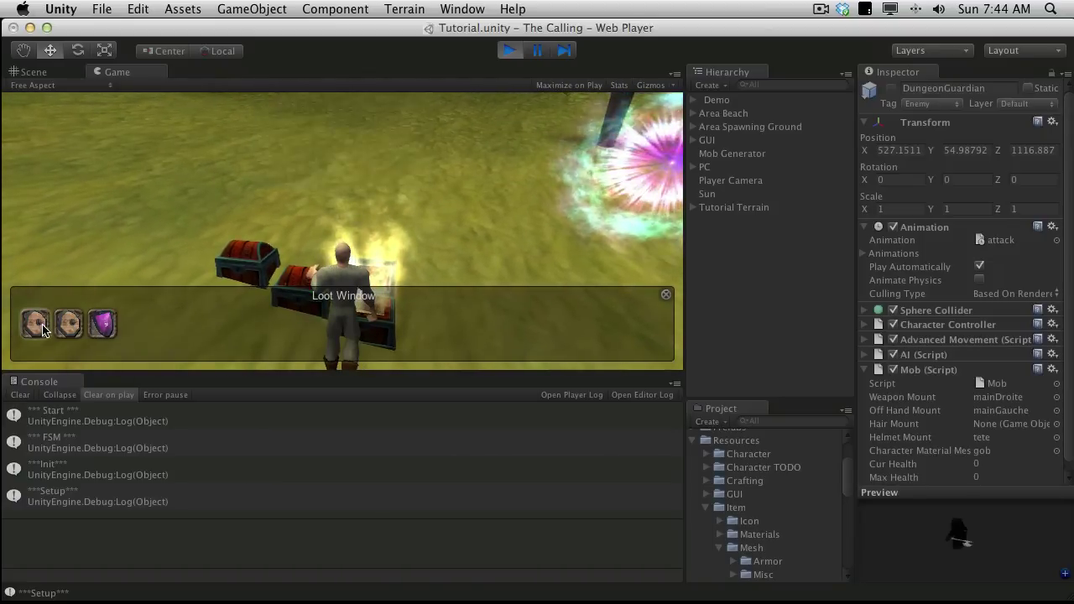
pyautogui.click(42, 324)
pyautogui.click(42, 324)
pyautogui.click(42, 324)
# Step: Open the middle treasure chest and collect the items from its loot window
pyautogui.press('a')
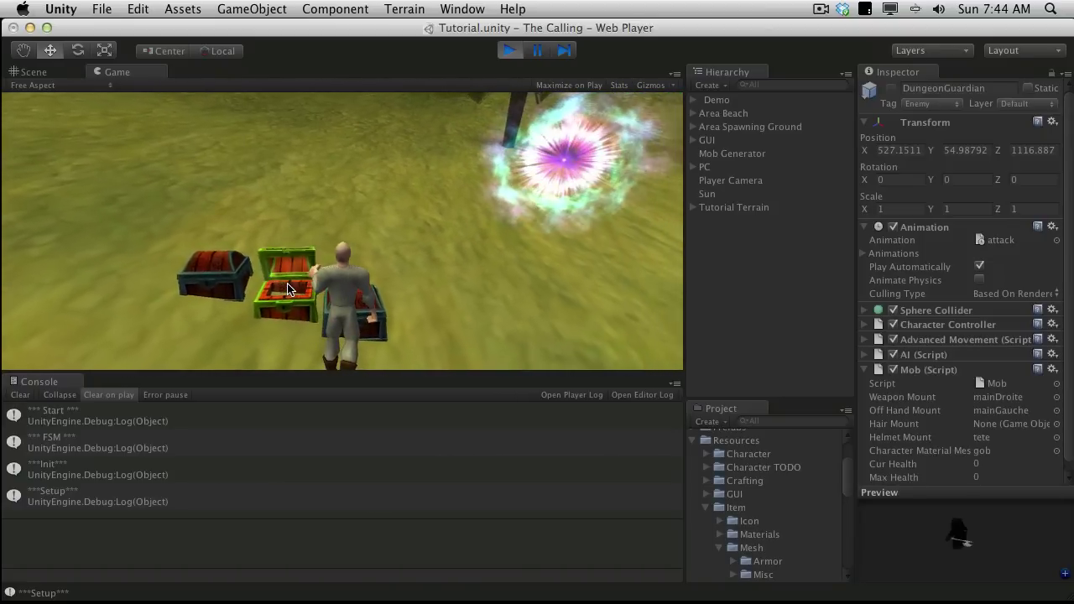
pyautogui.click(287, 287)
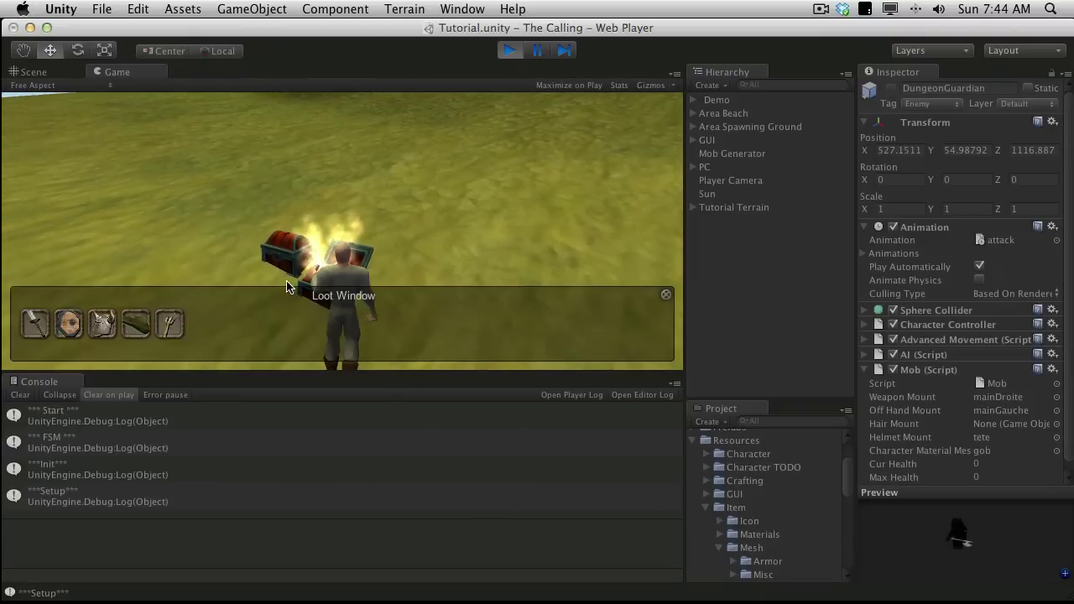
pyautogui.click(29, 323)
pyautogui.click(29, 323)
pyautogui.click(30, 323)
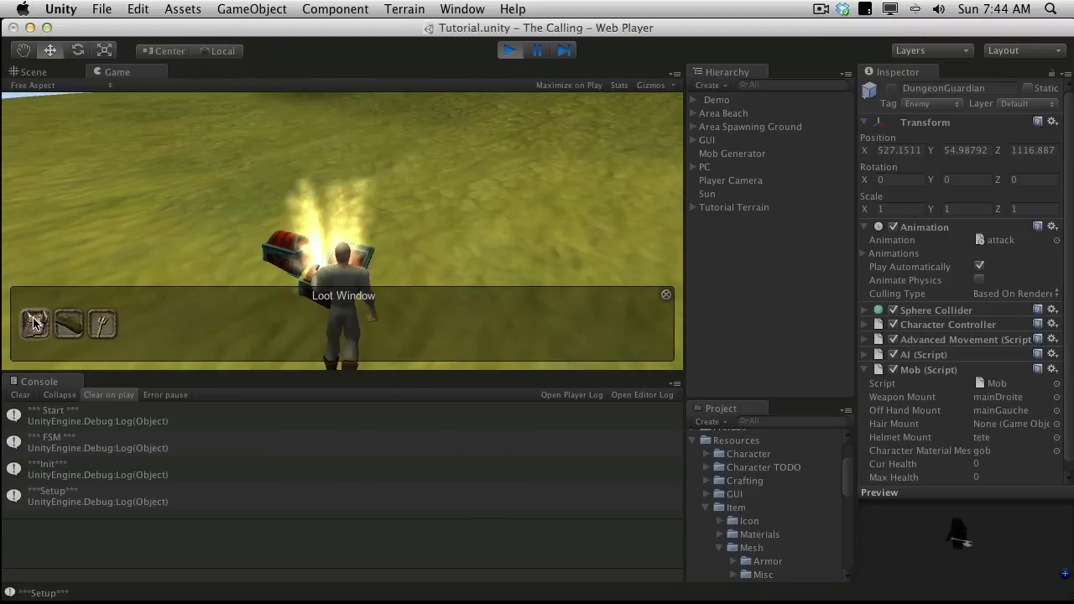
pyautogui.click(32, 322)
pyautogui.click(32, 322)
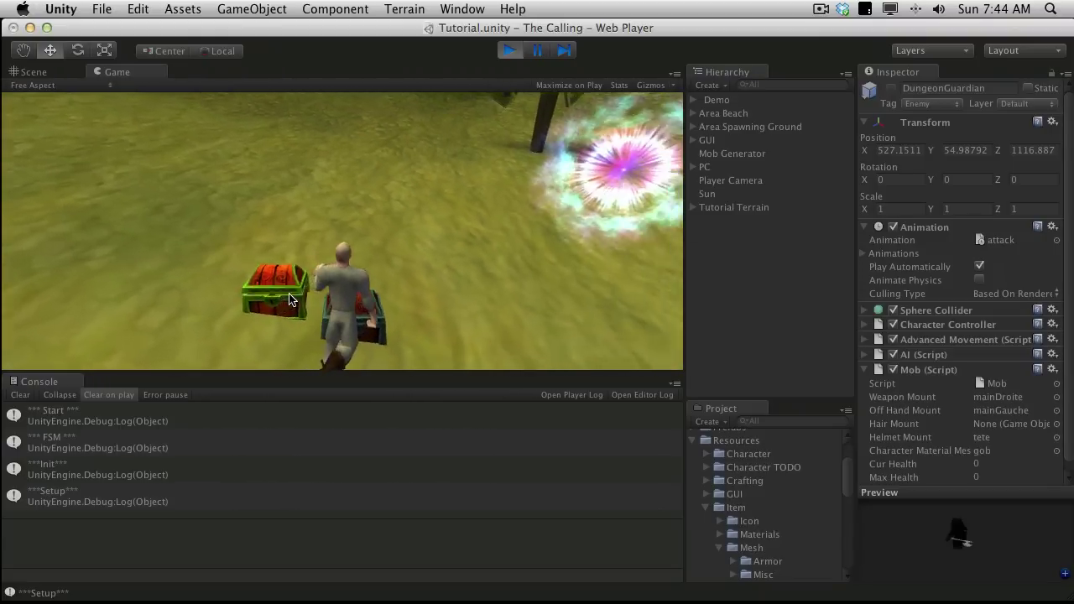
# Step: Open the remaining treasure chest, take the weapons from its loot window, and stop play mode
pyautogui.click(290, 299)
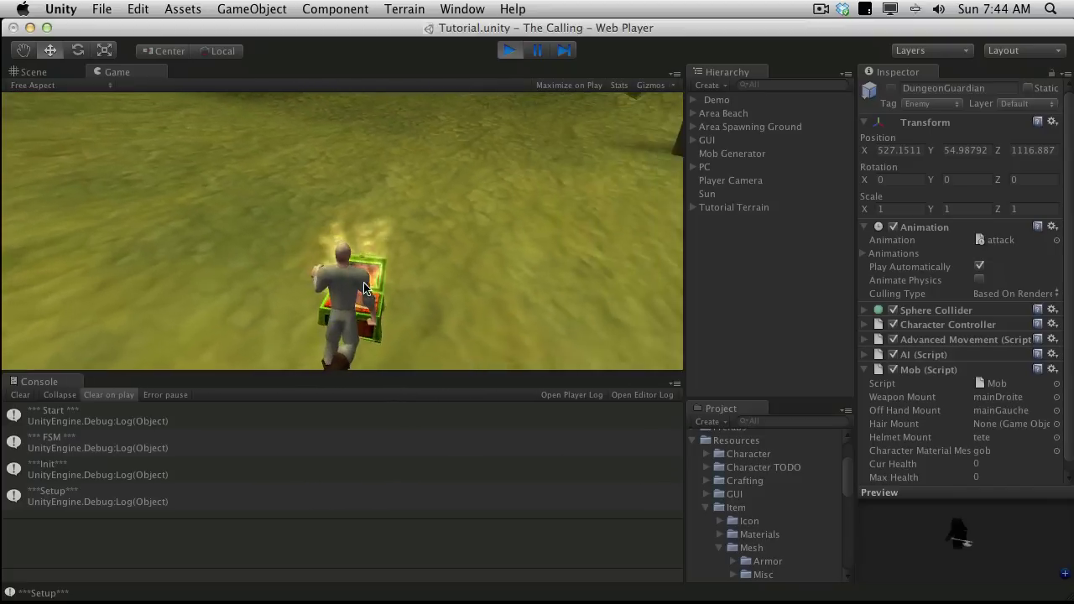
pyautogui.click(336, 266)
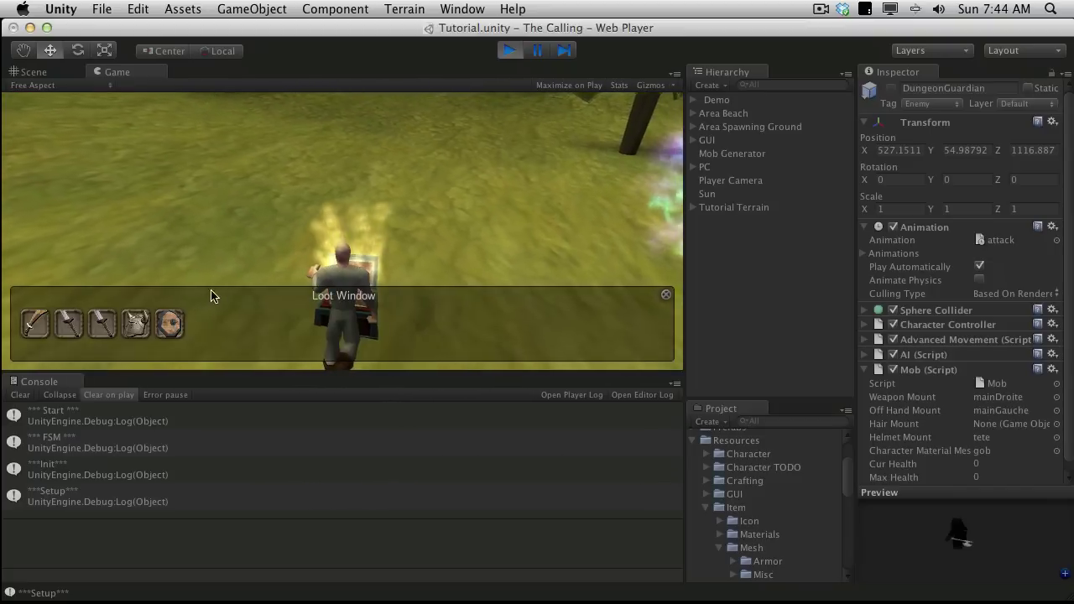
pyautogui.click(33, 324)
pyautogui.click(33, 324)
pyautogui.click(33, 324)
pyautogui.click(510, 53)
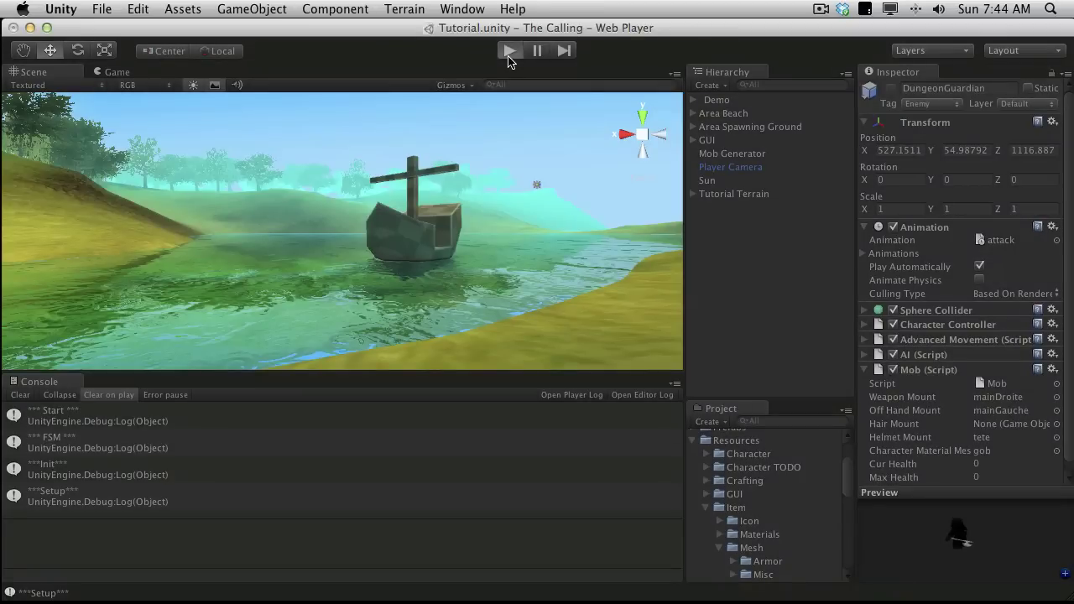
# Step: Run the scene again, open the treasure chest beside the character, and loot the Silifi axe and all its other items
pyautogui.click(508, 54)
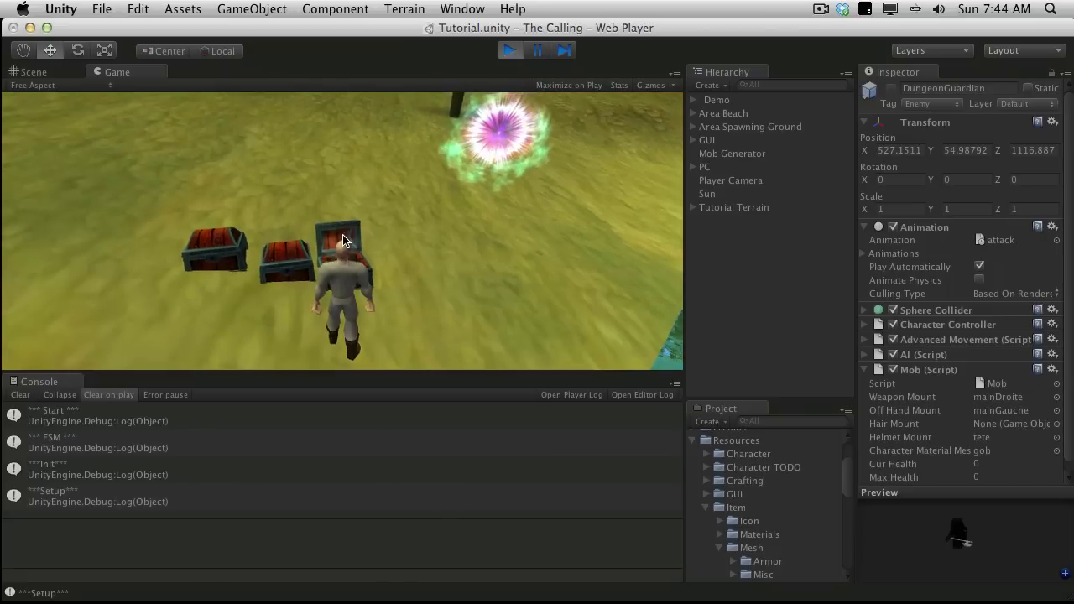
pyautogui.click(346, 238)
pyautogui.click(280, 327)
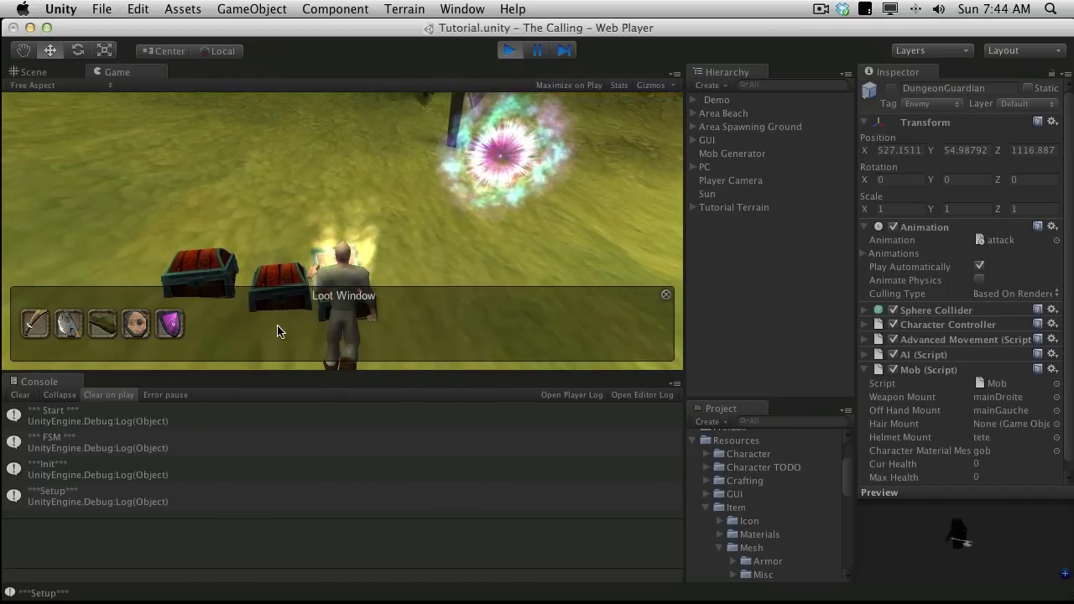
pyautogui.click(75, 329)
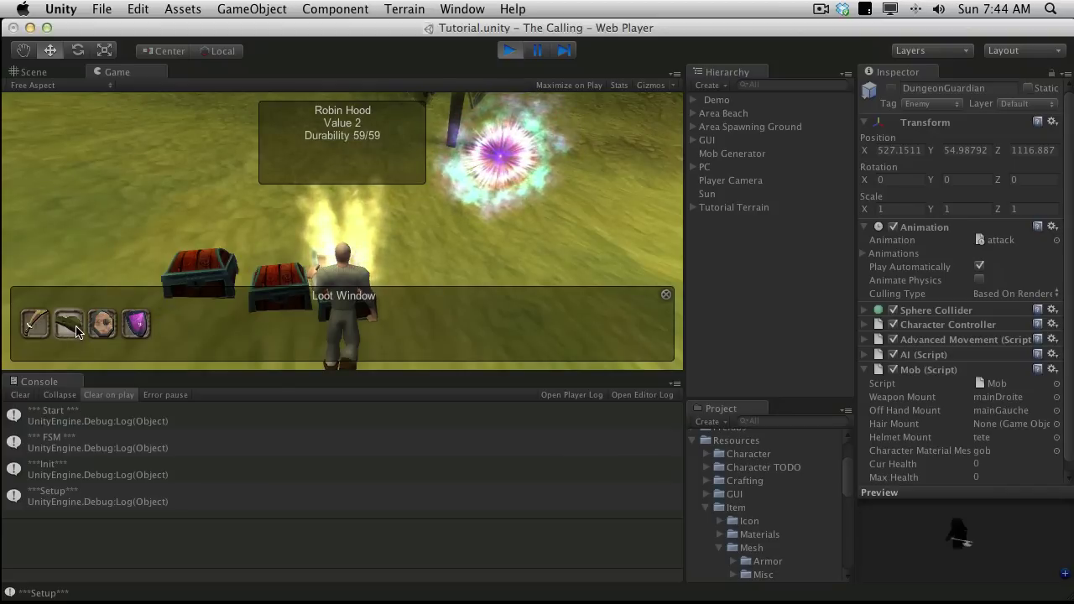
pyautogui.click(36, 327)
pyautogui.click(36, 327)
pyautogui.click(36, 327)
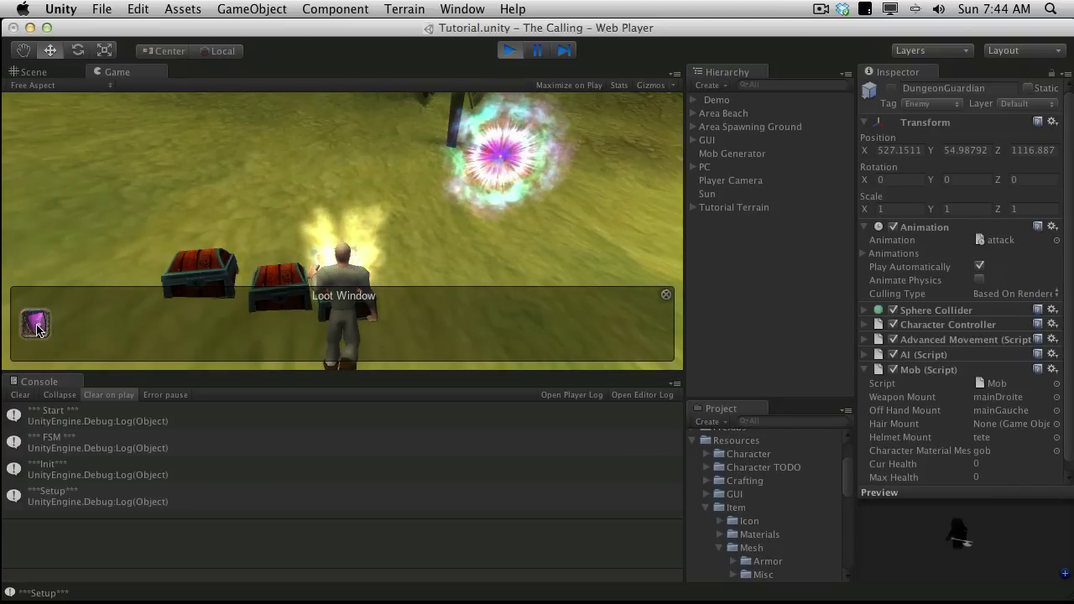
pyautogui.click(36, 327)
# Step: Equip the Silifi axe on the character from the inventory, and close the inventory window
pyautogui.press('i')
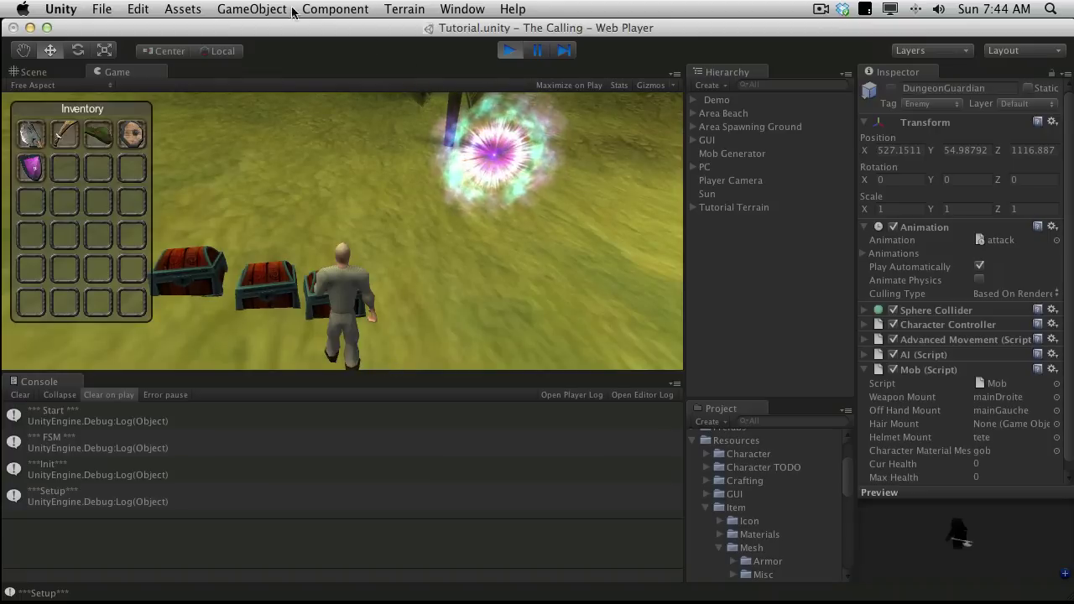
pyautogui.click(31, 138)
pyautogui.press('i')
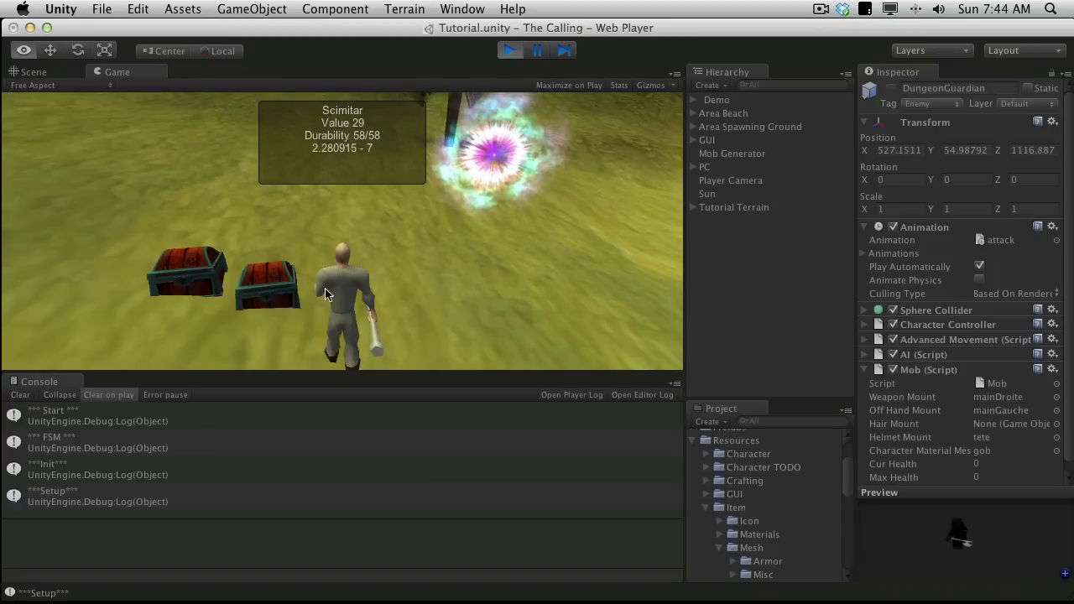
# Step: Frame the PC object in the Scene view to examine the axe in the character's hand, and stop play mode
pyautogui.click(61, 74)
pyautogui.click(721, 167)
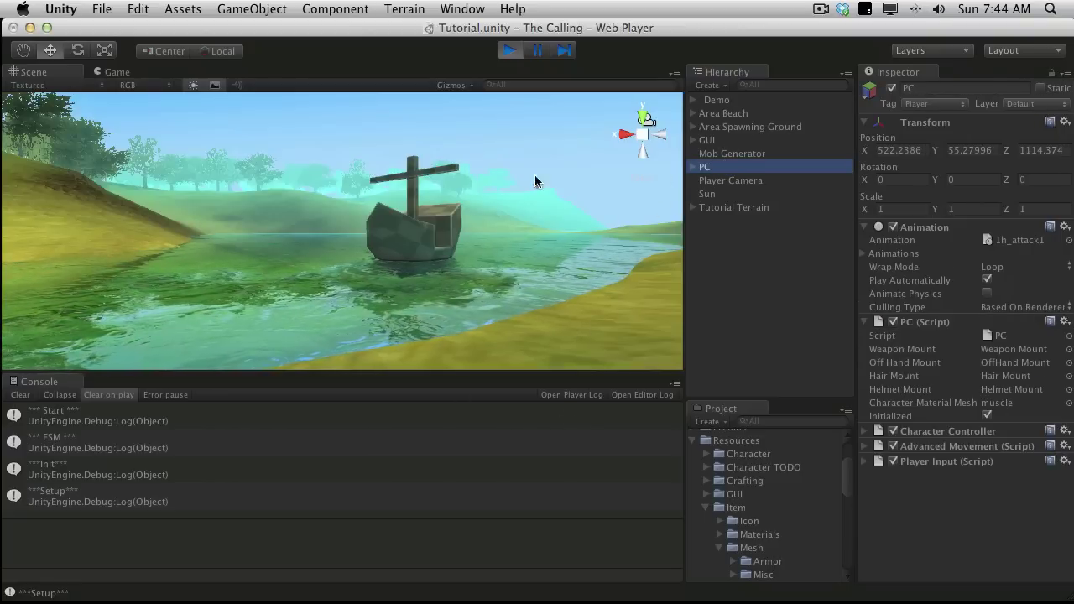
pyautogui.press('f')
pyautogui.keyDown('alt'); pyautogui.moveTo(209, 130); pyautogui.dragTo(631, 179); pyautogui.keyUp('alt')
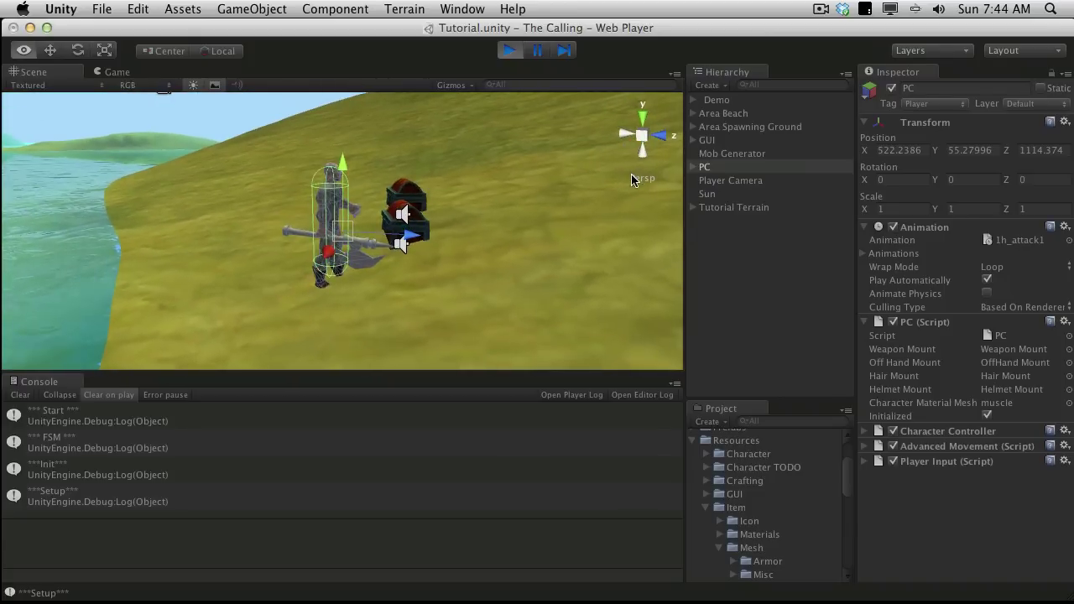
pyautogui.click(511, 53)
# Step: Browse the Melee weapon meshes in the project and inspect the Silifi mesh's components and material
pyautogui.scroll(-5, 751, 527)
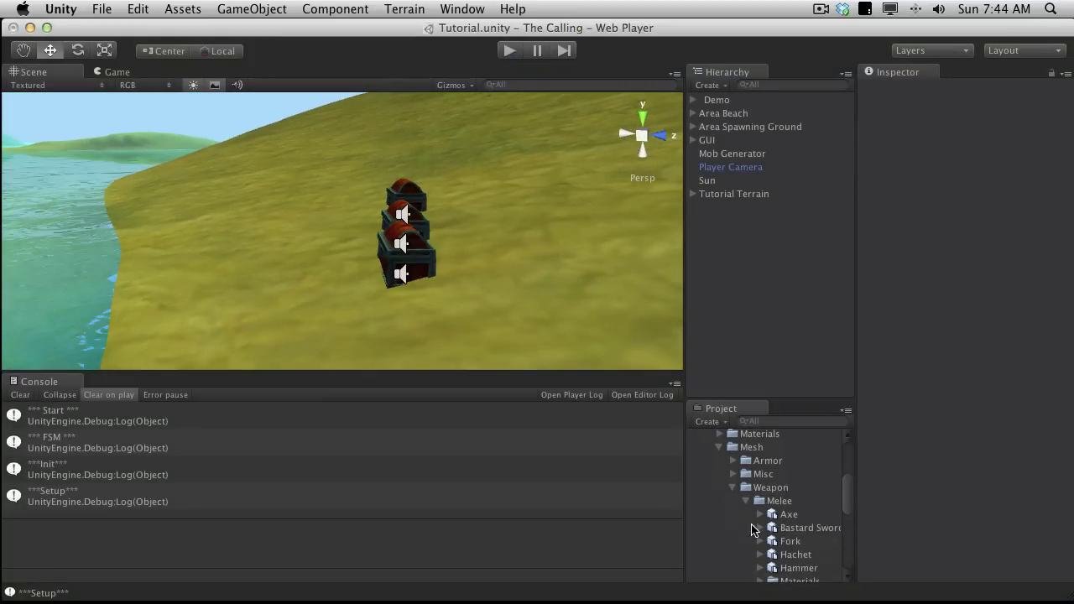
pyautogui.scroll(-3, 788, 541)
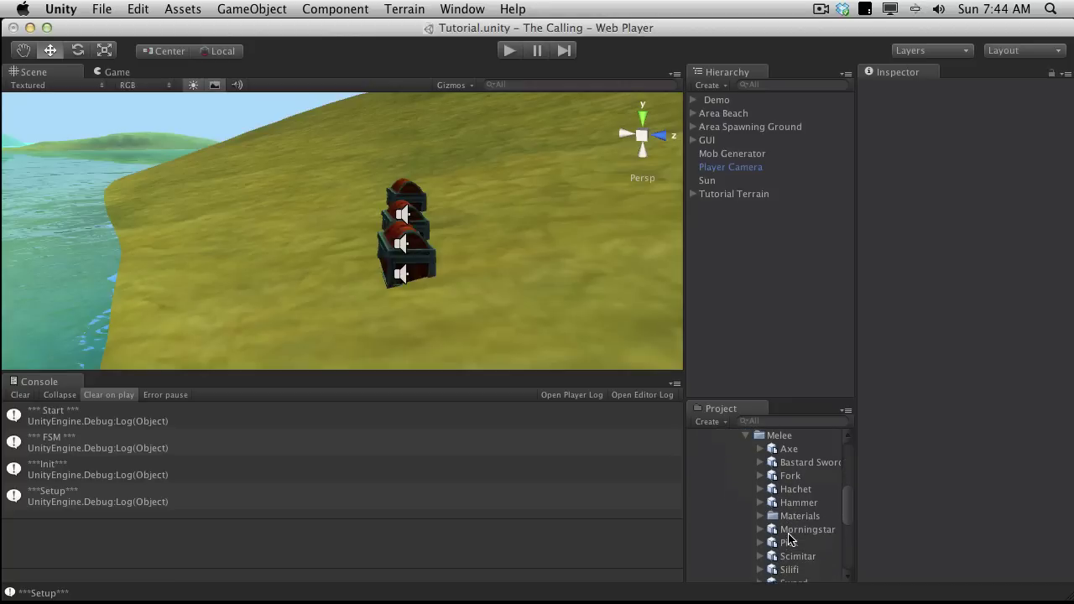
pyautogui.scroll(-1, 810, 549)
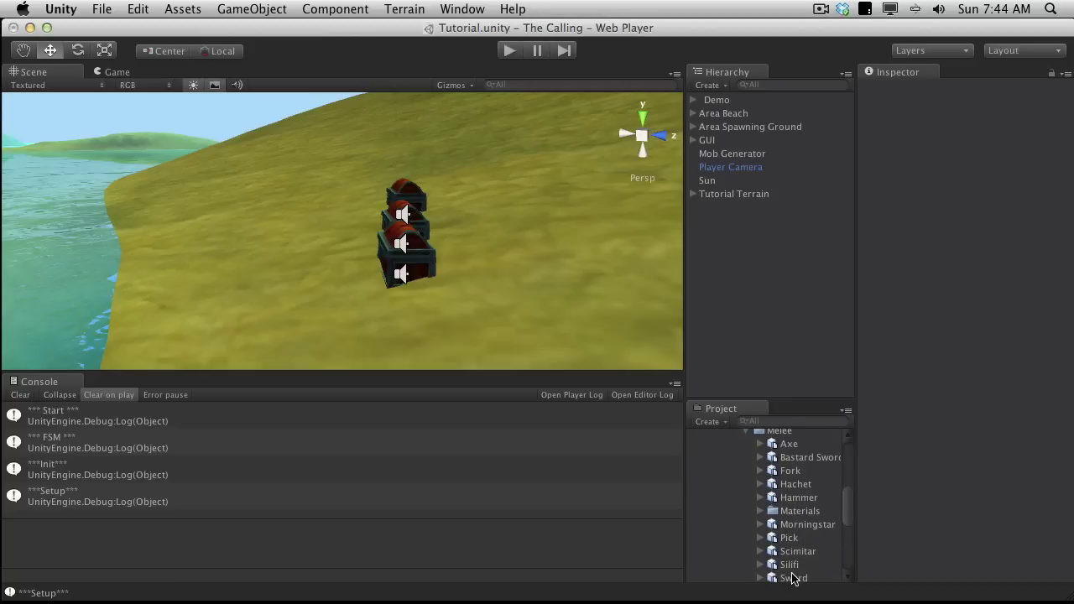
pyautogui.scroll(5, 774, 533)
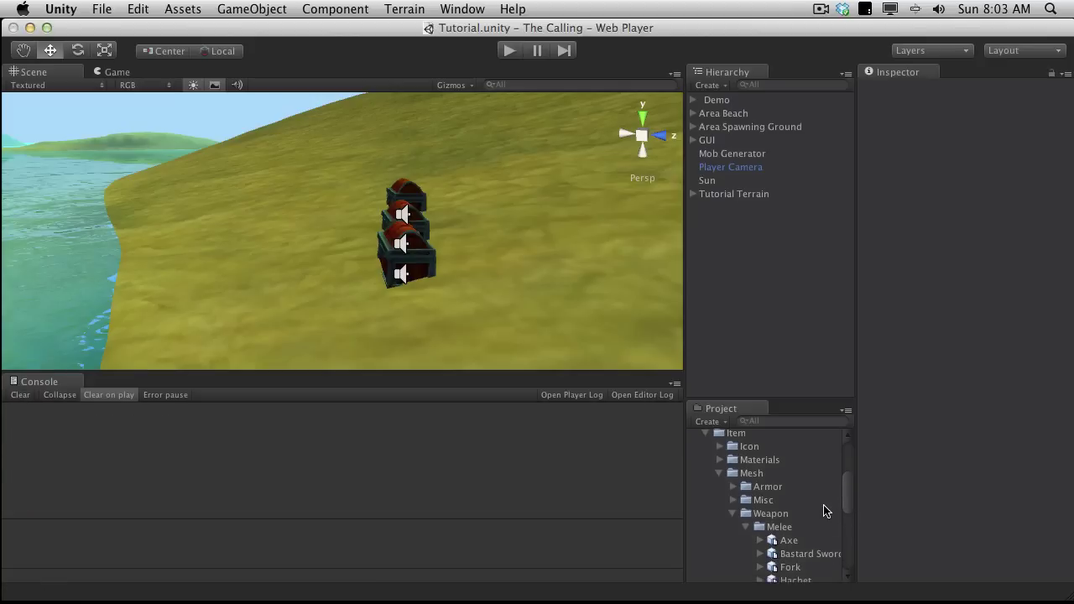
pyautogui.scroll(-3, 825, 509)
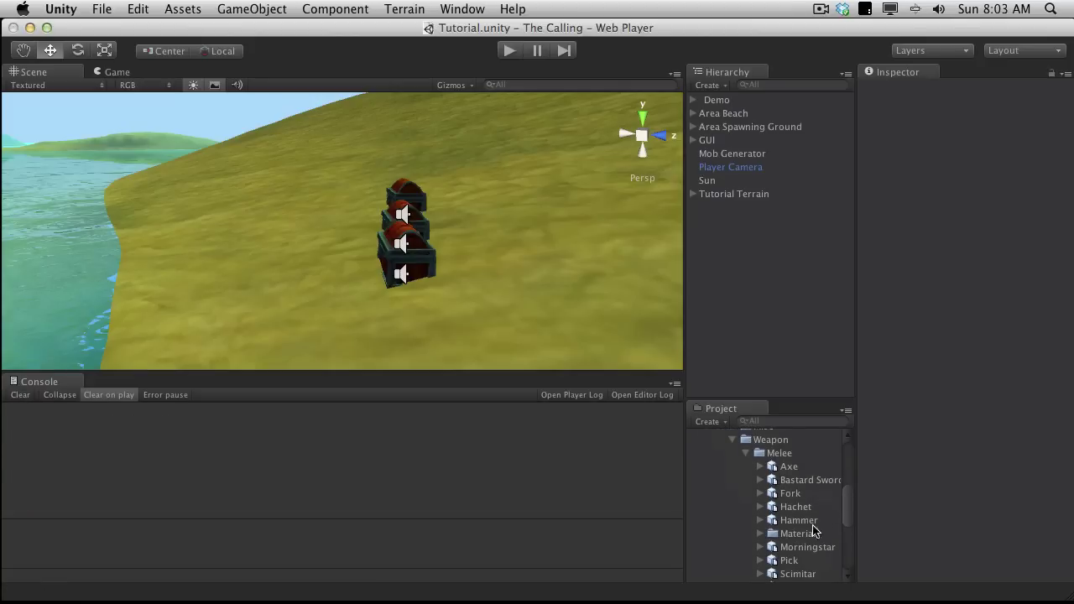
pyautogui.scroll(-2, 810, 537)
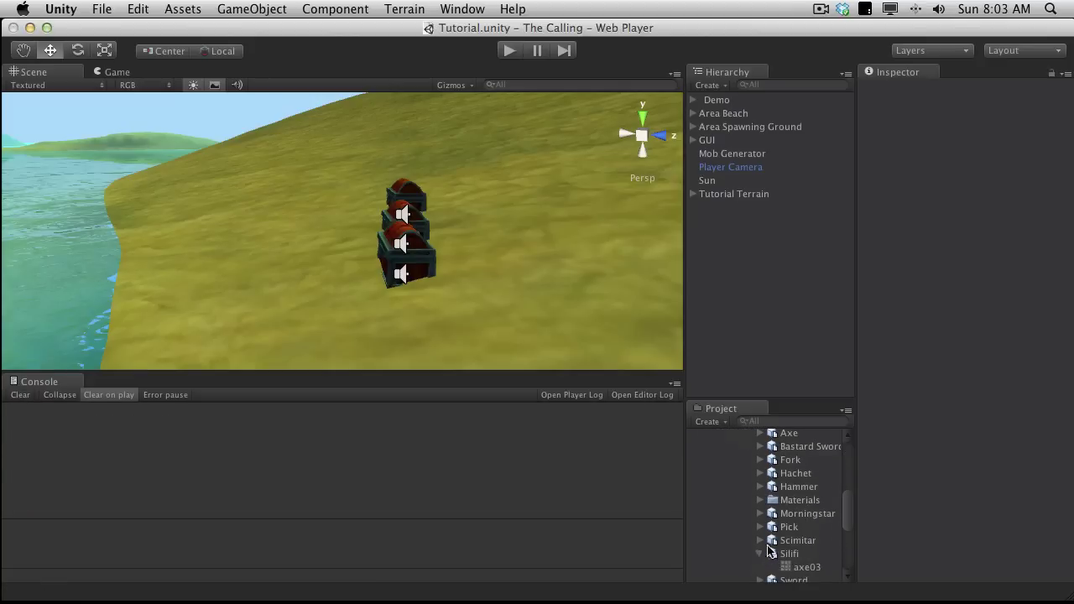
pyautogui.scroll(-3, 775, 541)
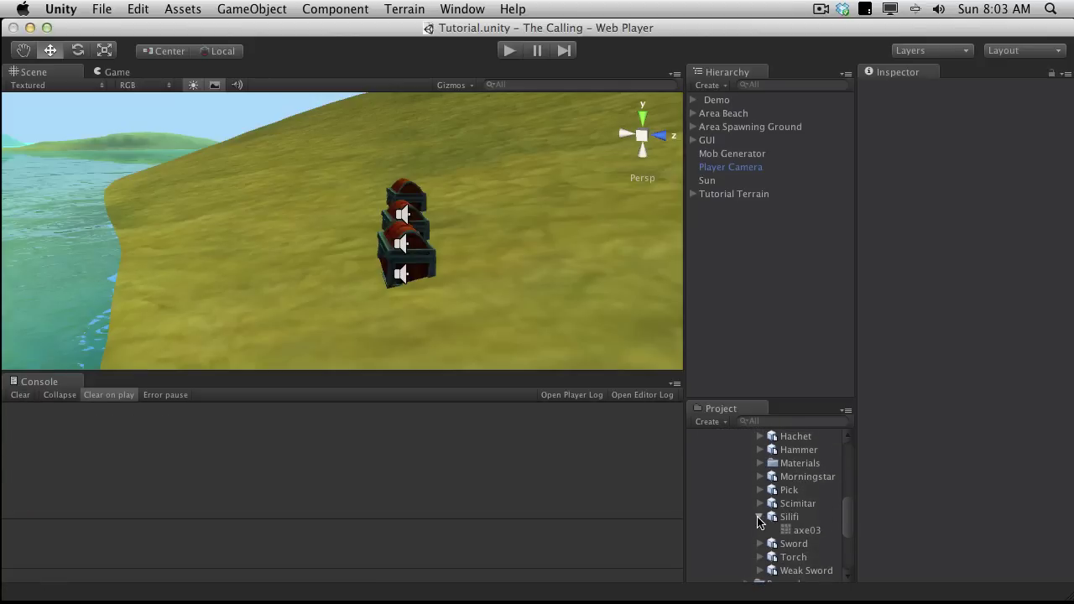
pyautogui.click(786, 517)
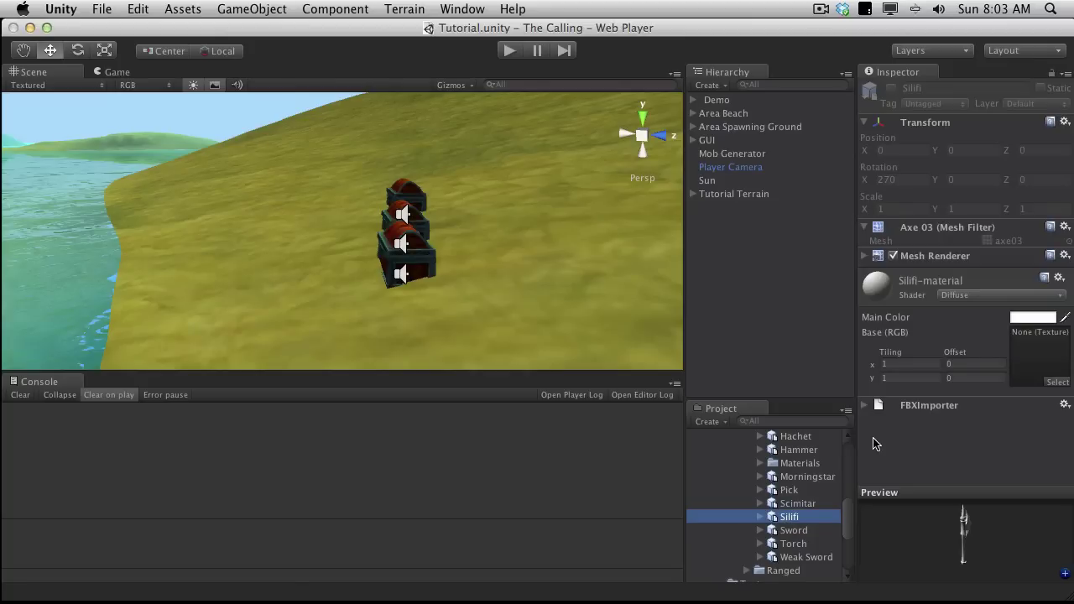
pyautogui.scroll(-3, 815, 515)
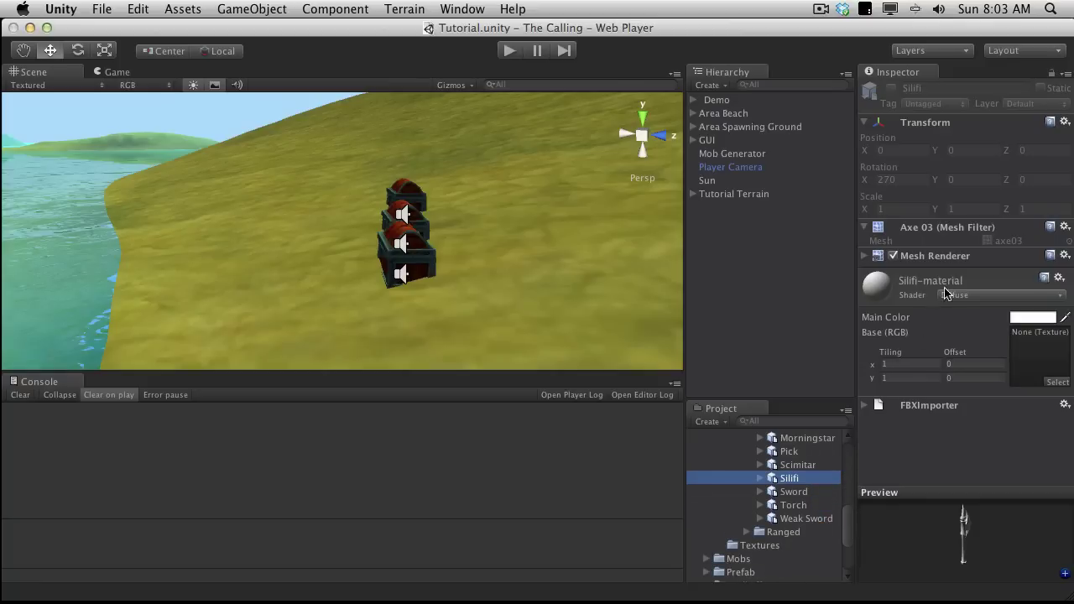
# Step: Inspect the materials and textures assigned to the Hachet and Axe meshes for comparison
pyautogui.scroll(3, 802, 481)
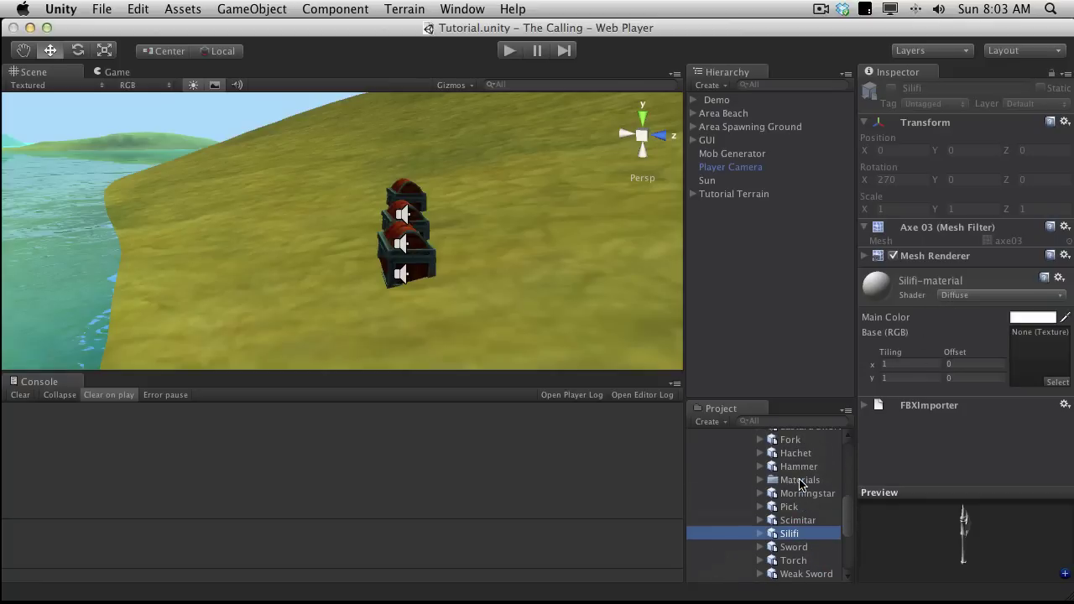
pyautogui.click(799, 453)
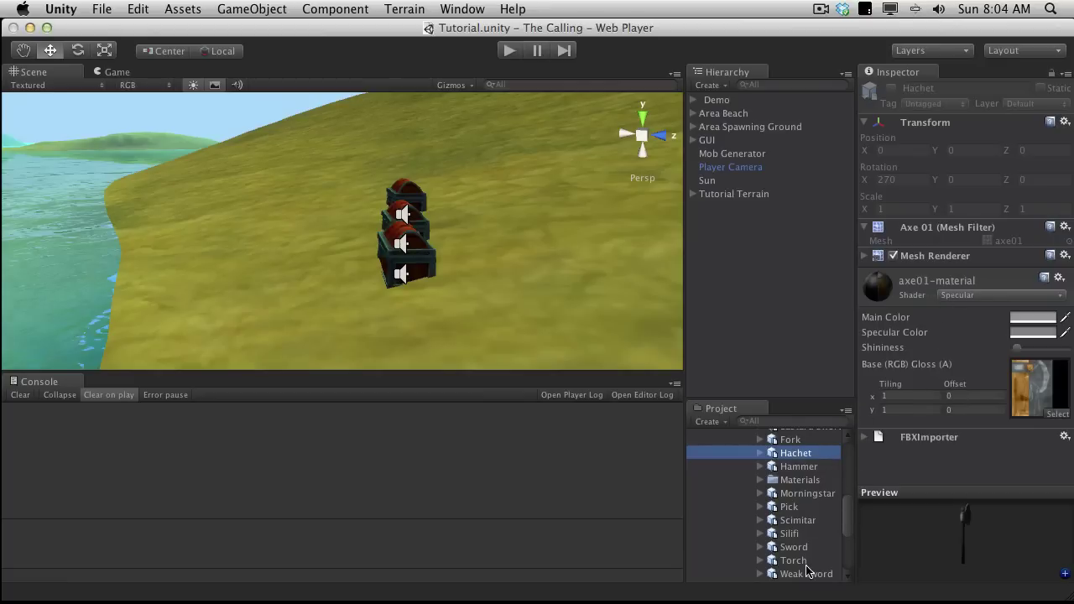
pyautogui.scroll(3, 782, 489)
pyautogui.click(788, 460)
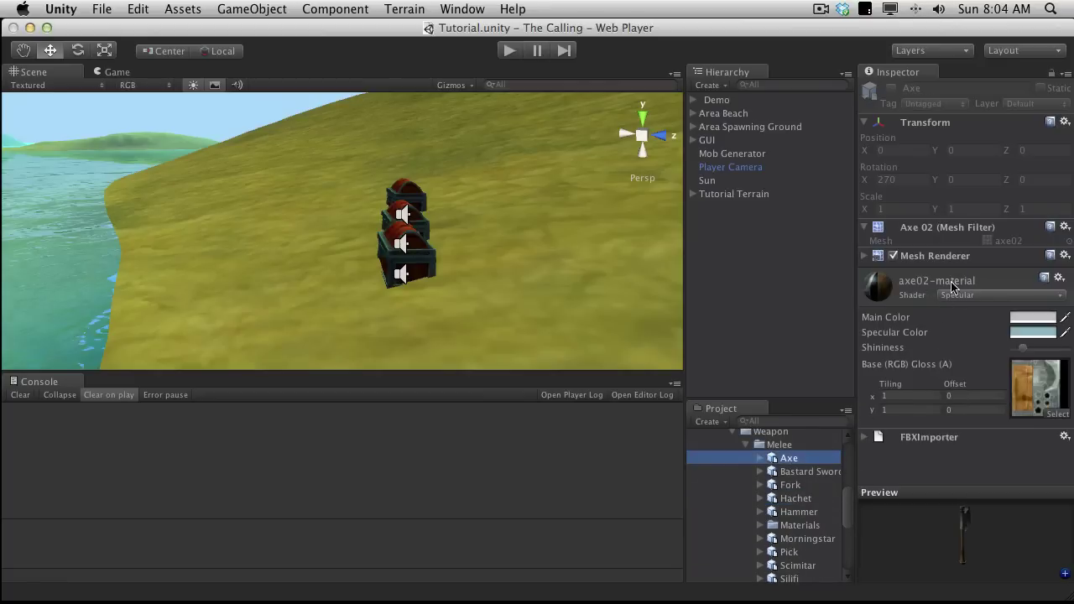
# Step: Expand the Melee Materials folder and examine the settings of Silifi-material and Sword 1H 002-material
pyautogui.click(764, 526)
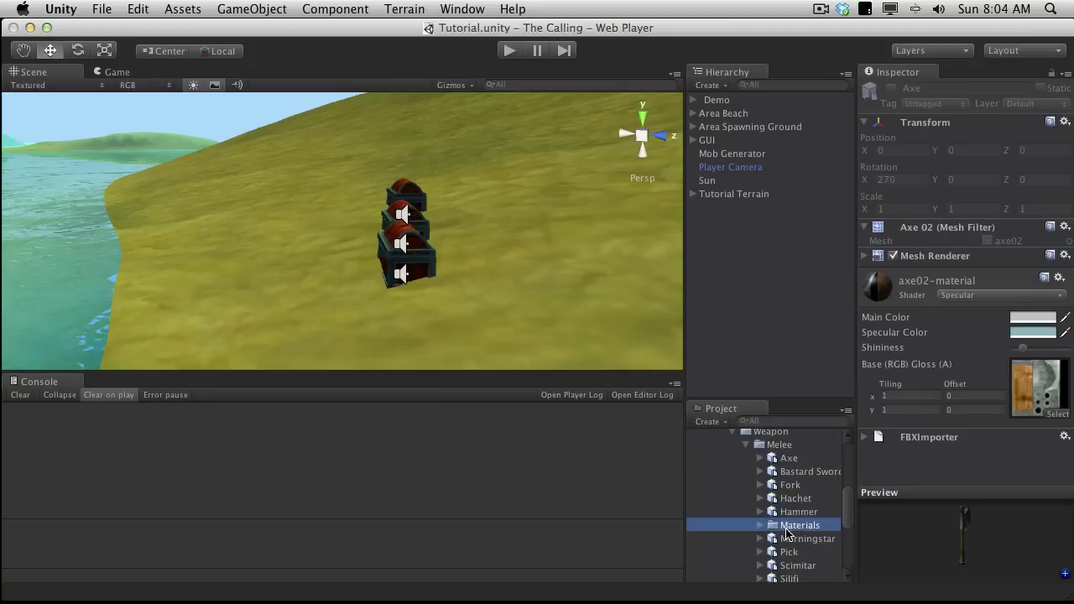
pyautogui.scroll(-2, 763, 503)
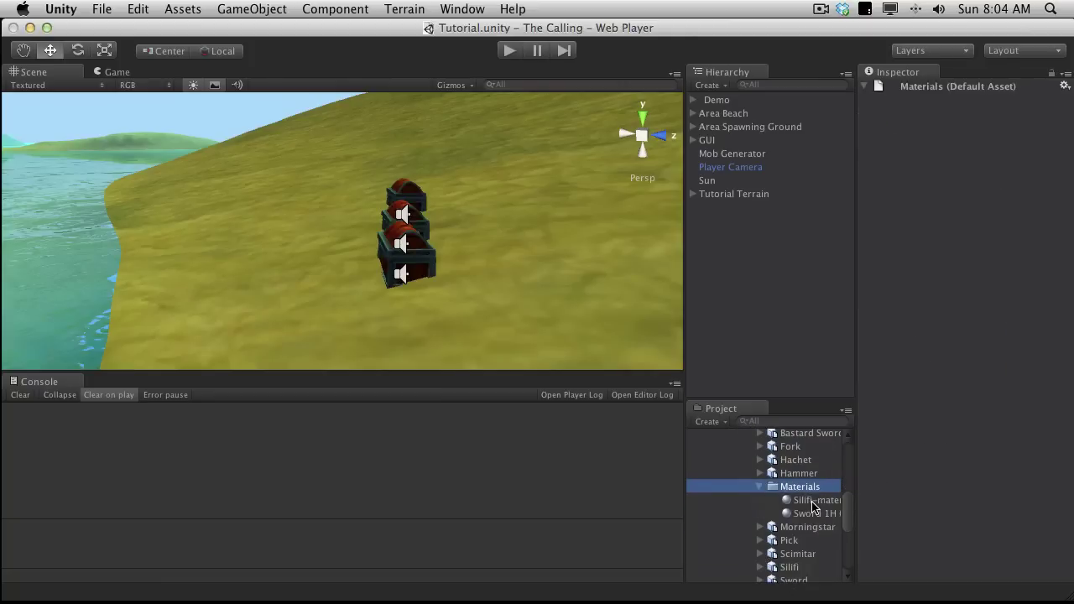
pyautogui.click(813, 502)
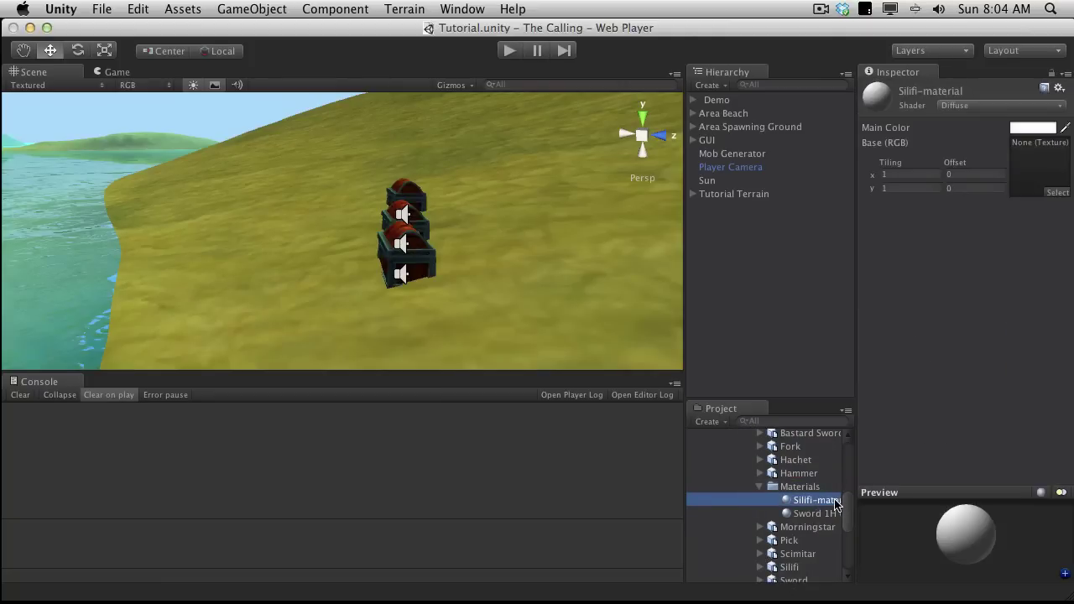
pyautogui.click(829, 514)
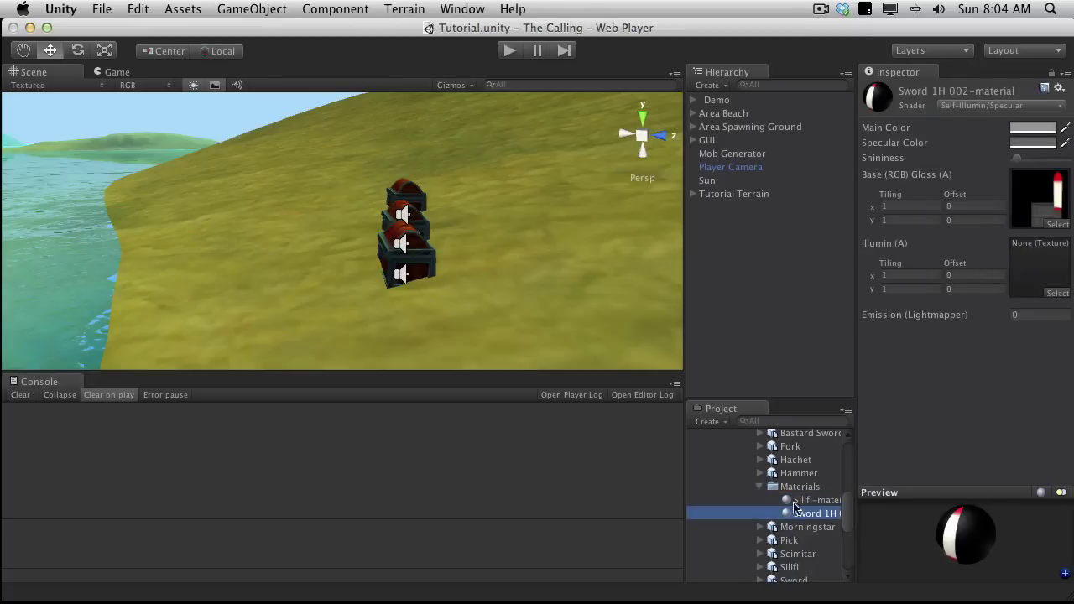
pyautogui.scroll(-2, 827, 520)
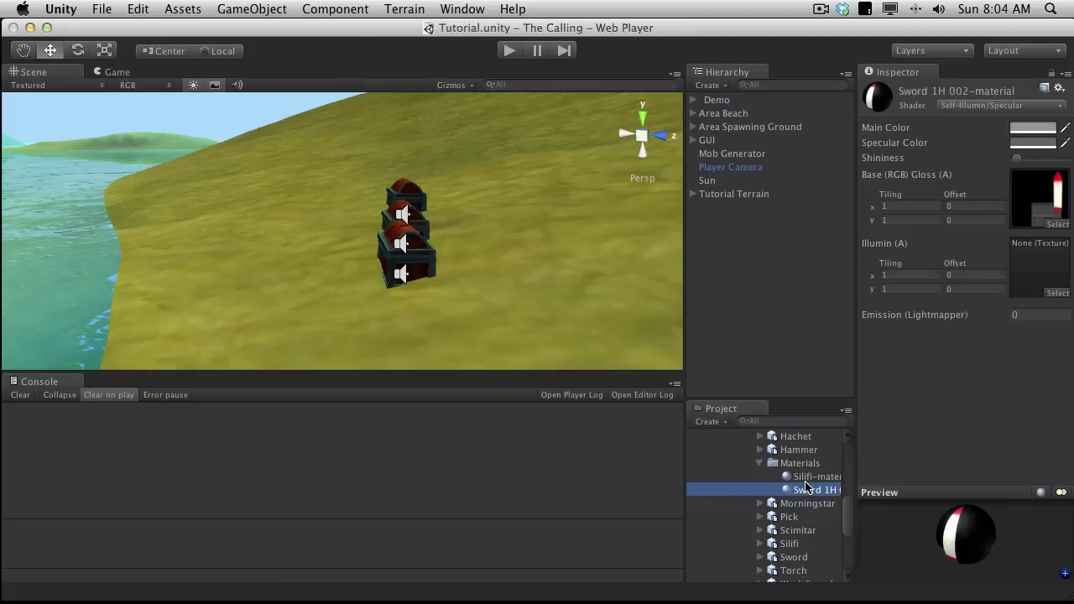
pyautogui.click(808, 477)
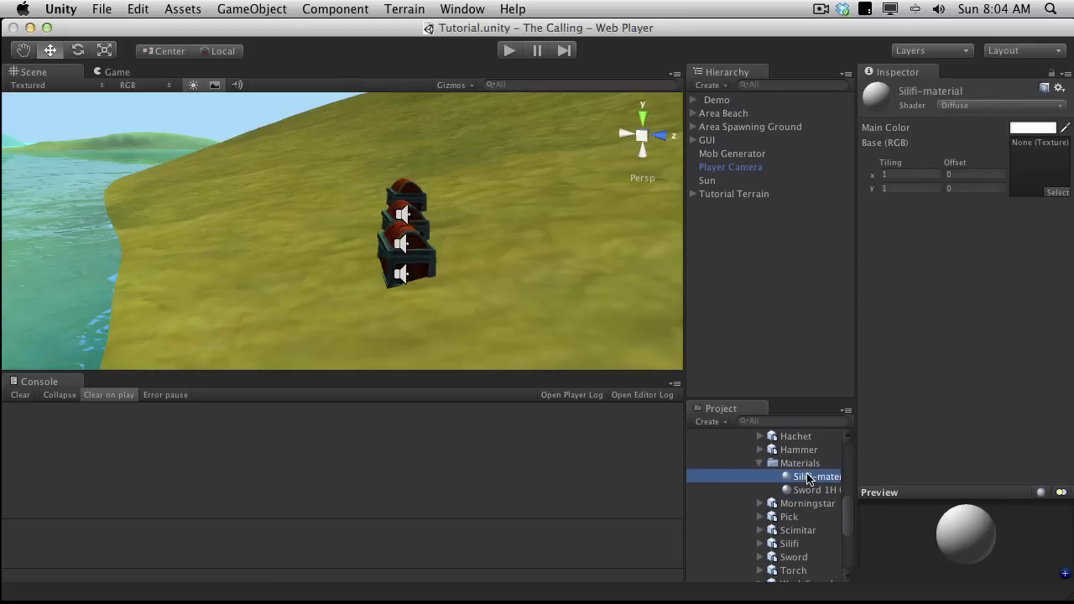
# Step: Expand the Silifi mesh's Mesh Renderer, locate its assigned material in the Materials folder, and return to the Silifi mesh
pyautogui.click(760, 463)
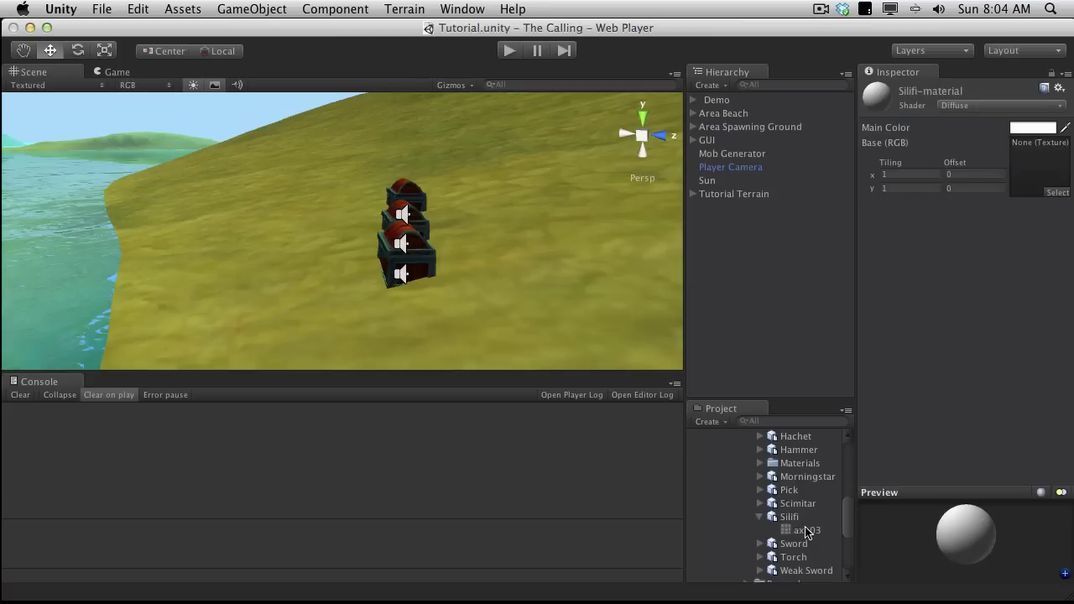
pyautogui.click(802, 521)
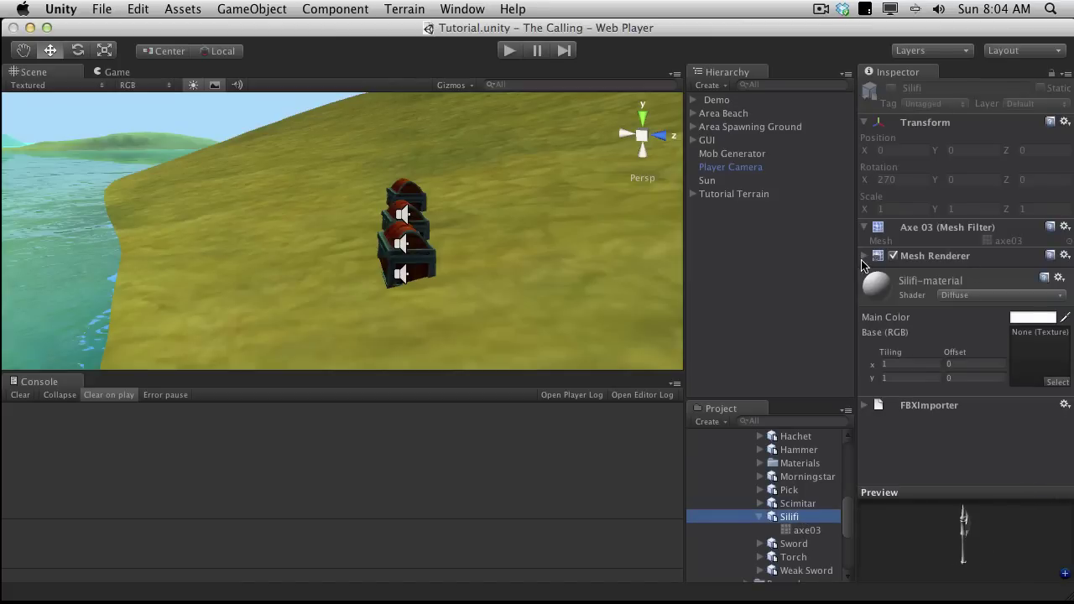
pyautogui.click(864, 256)
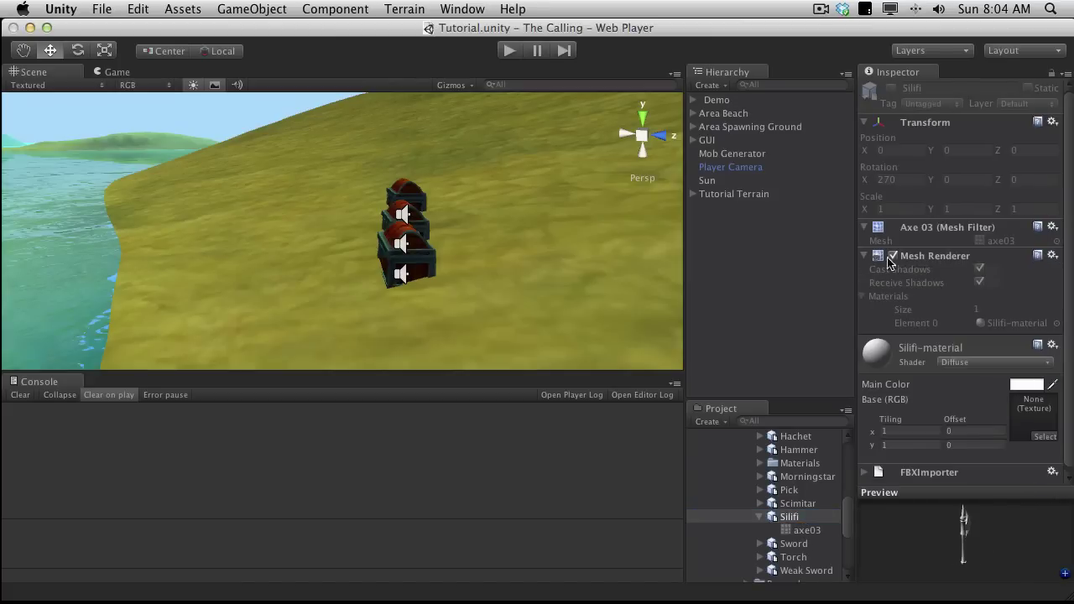
pyautogui.doubleClick(1030, 324)
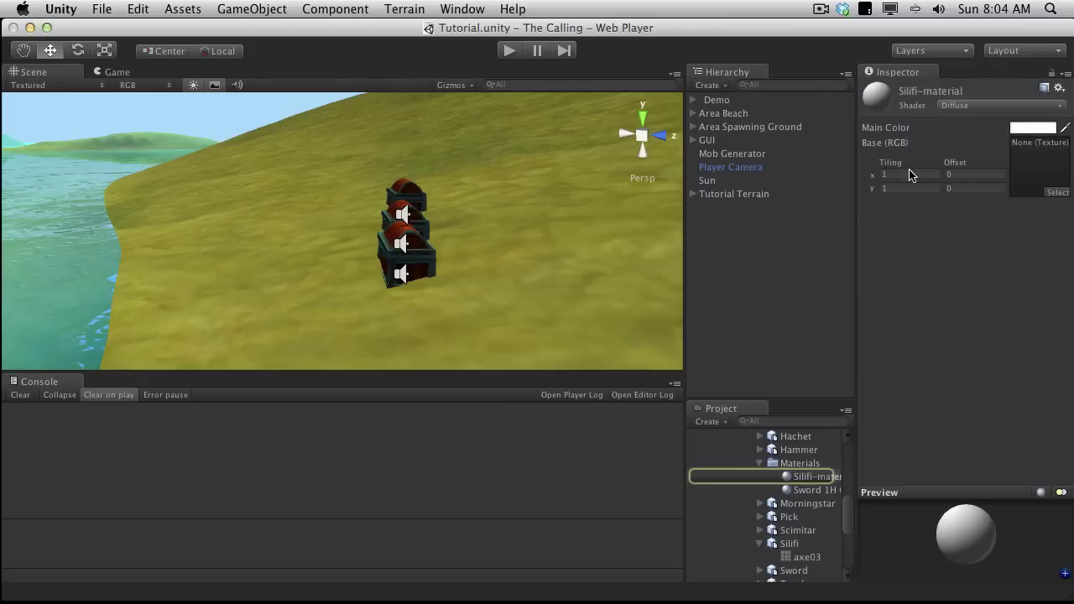
pyautogui.click(811, 463)
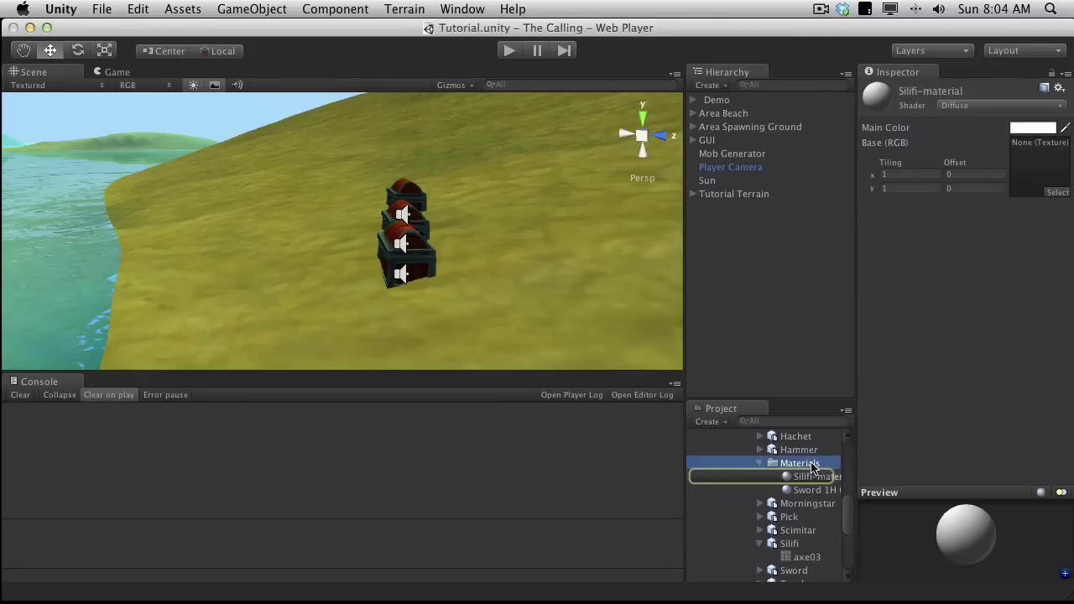
pyautogui.click(797, 547)
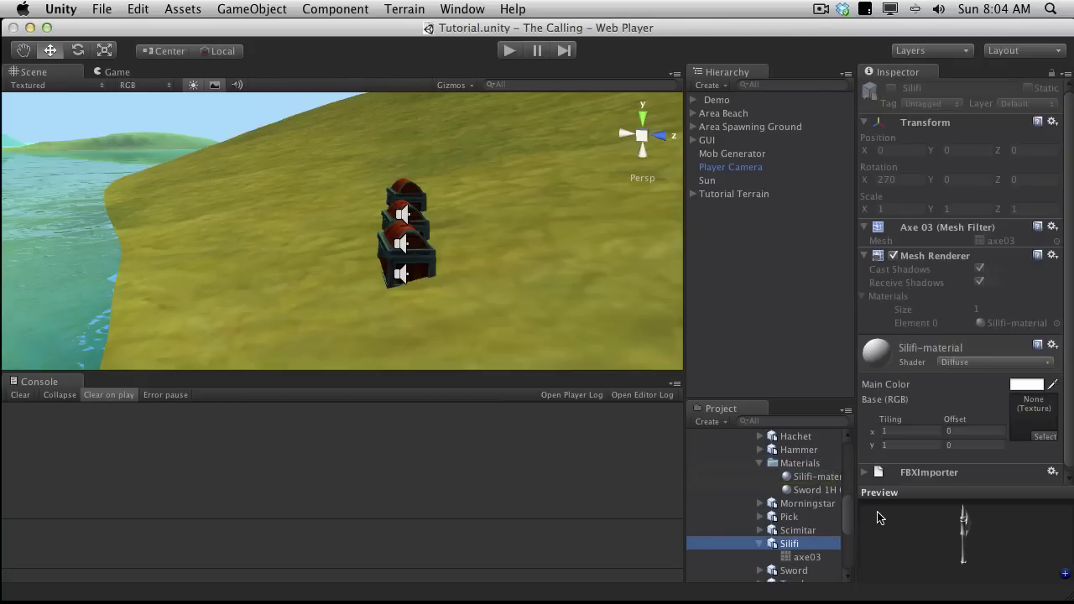
# Step: Expand the Item Materials folder and inspect the axe03 texture and the settings of axe03-material
pyautogui.scroll(5, 801, 460)
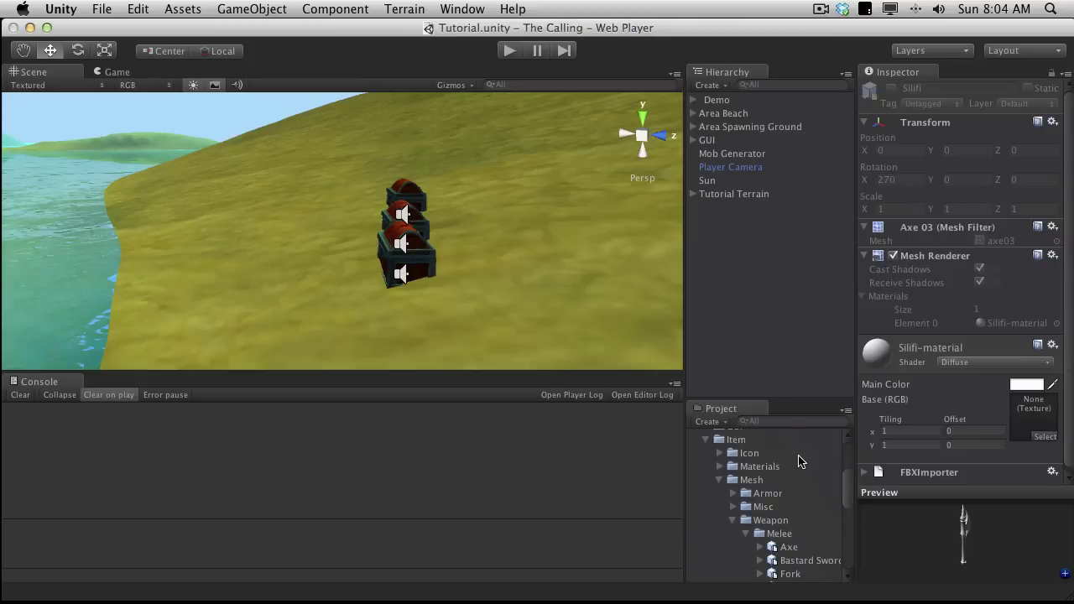
pyautogui.scroll(3, 799, 460)
pyautogui.scroll(-3, 799, 460)
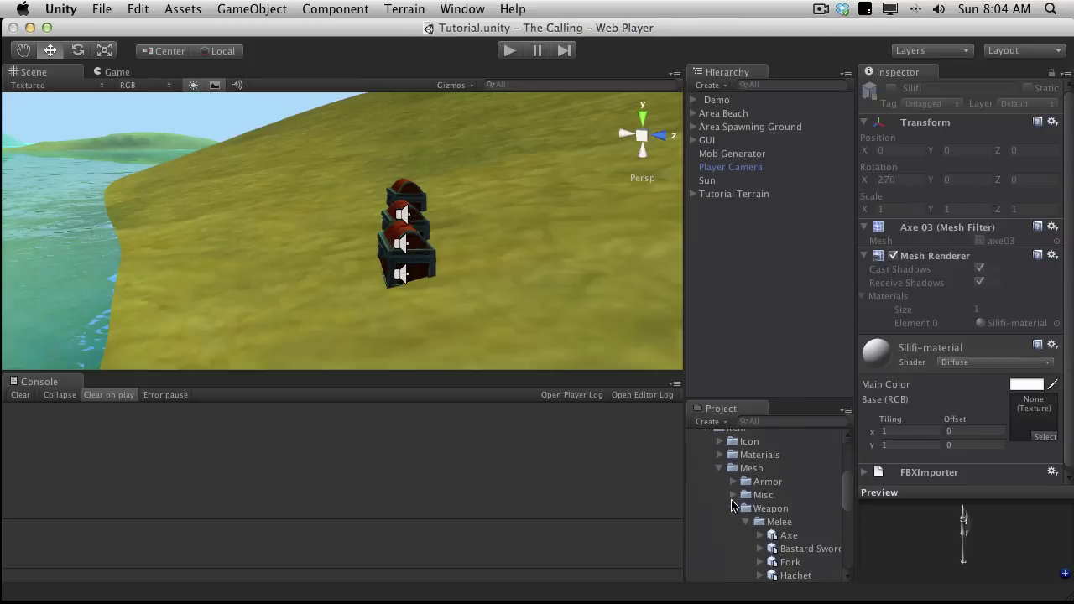
pyautogui.click(720, 454)
pyautogui.click(767, 522)
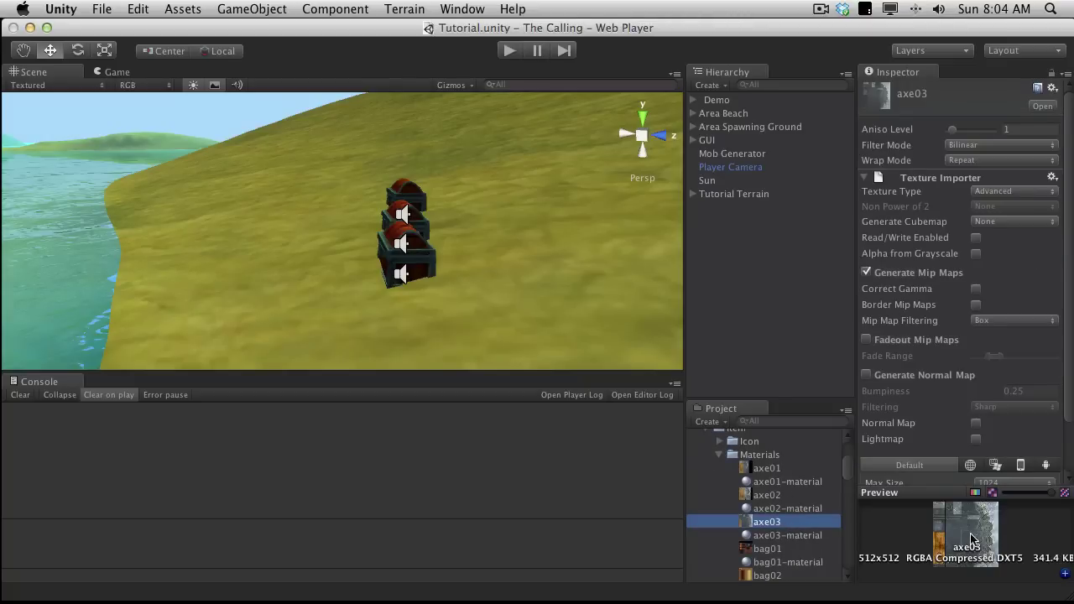
pyautogui.click(797, 535)
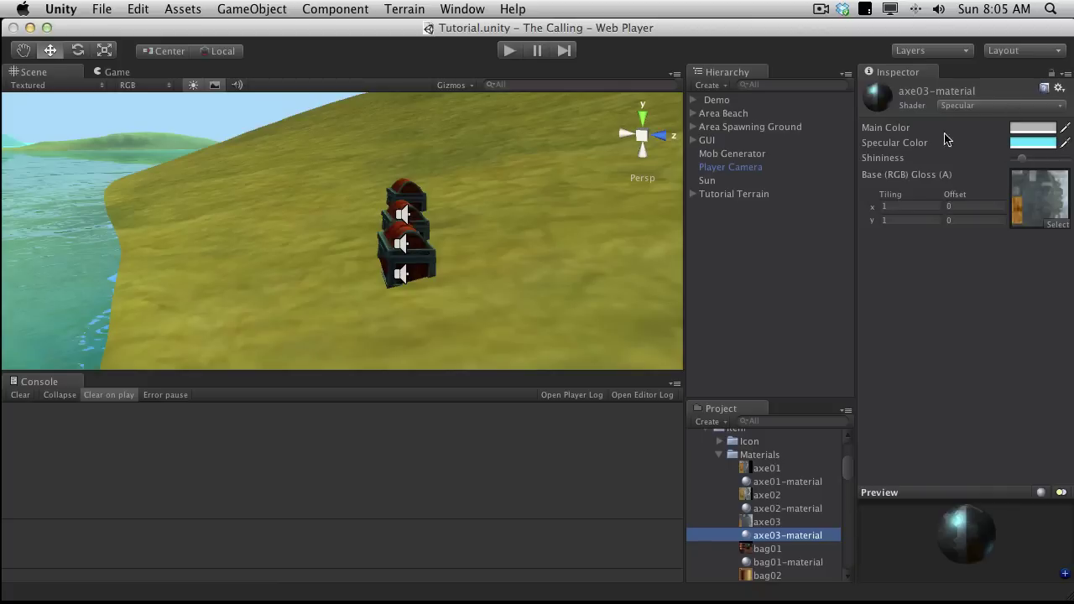
# Step: Change the shader of Silifi-material in the Melee Materials folder to Specular and slightly increase its shininess
pyautogui.scroll(-5, 798, 480)
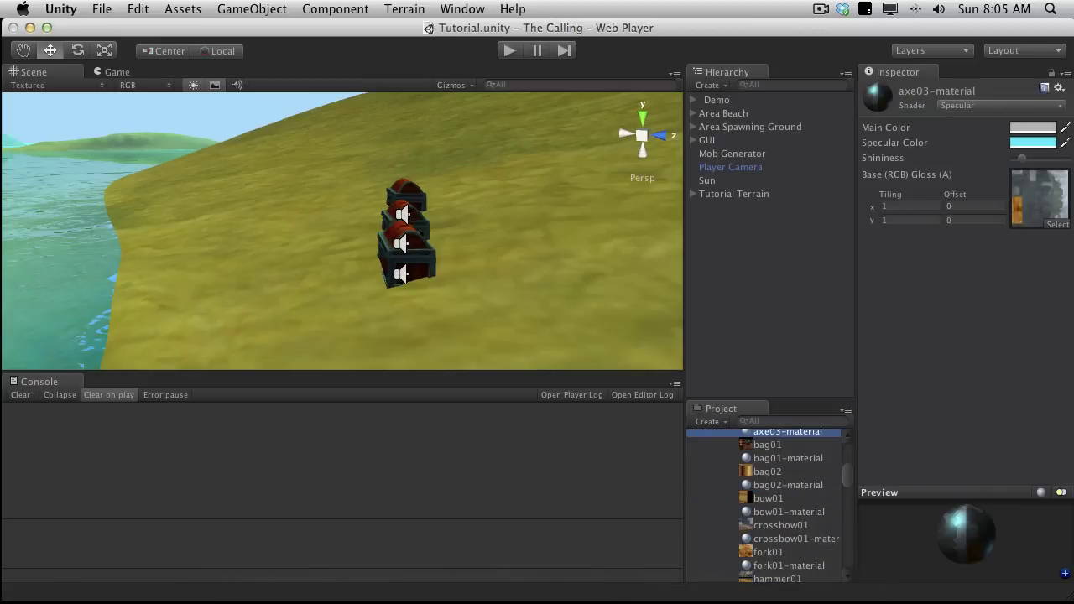
pyautogui.scroll(-6, 798, 527)
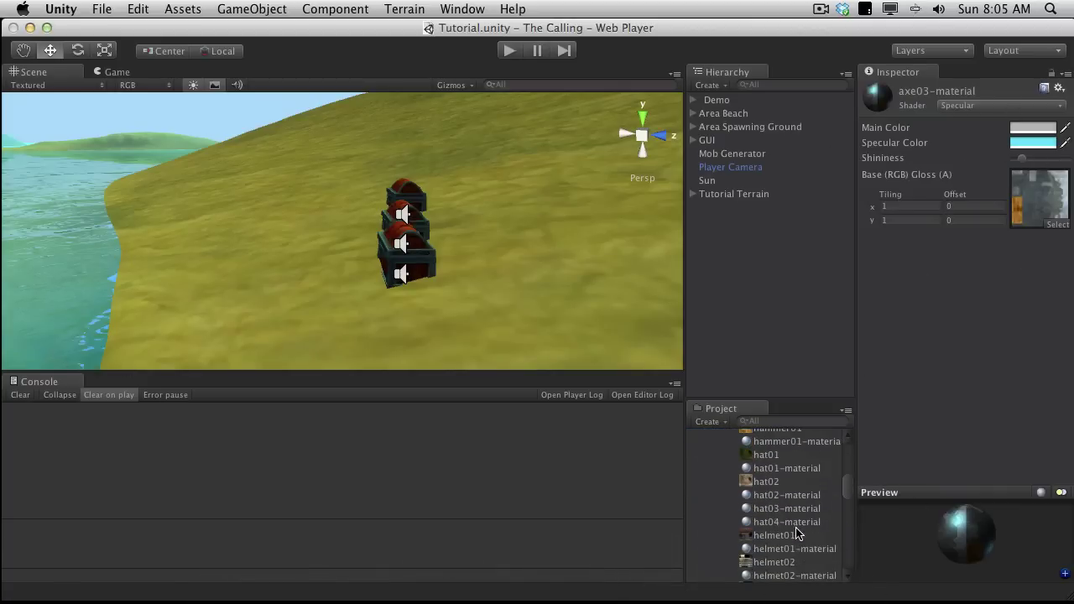
pyautogui.scroll(6, 797, 533)
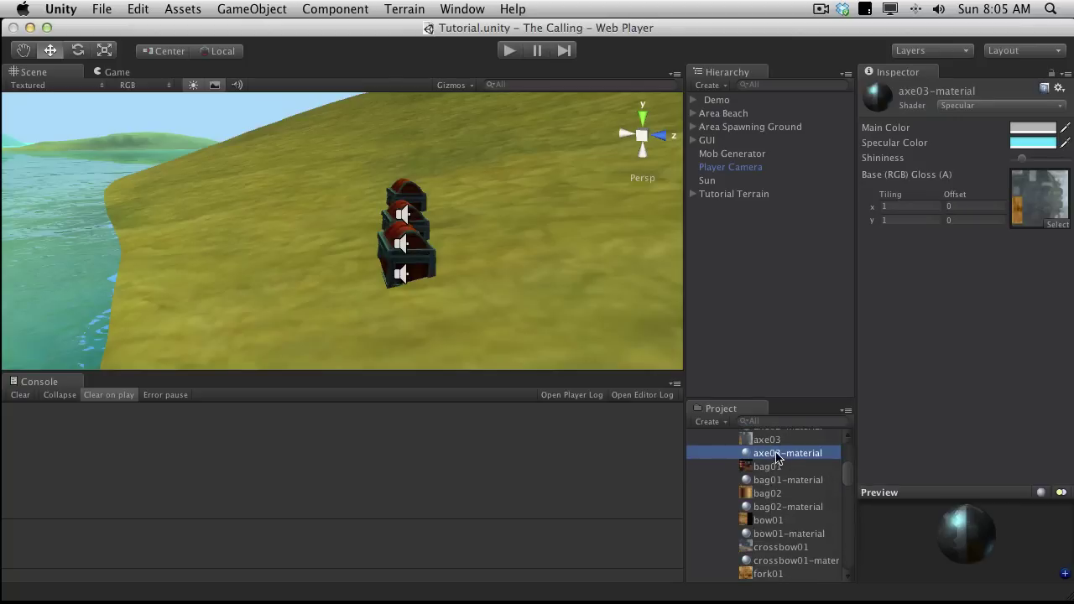
pyautogui.scroll(-6, 826, 512)
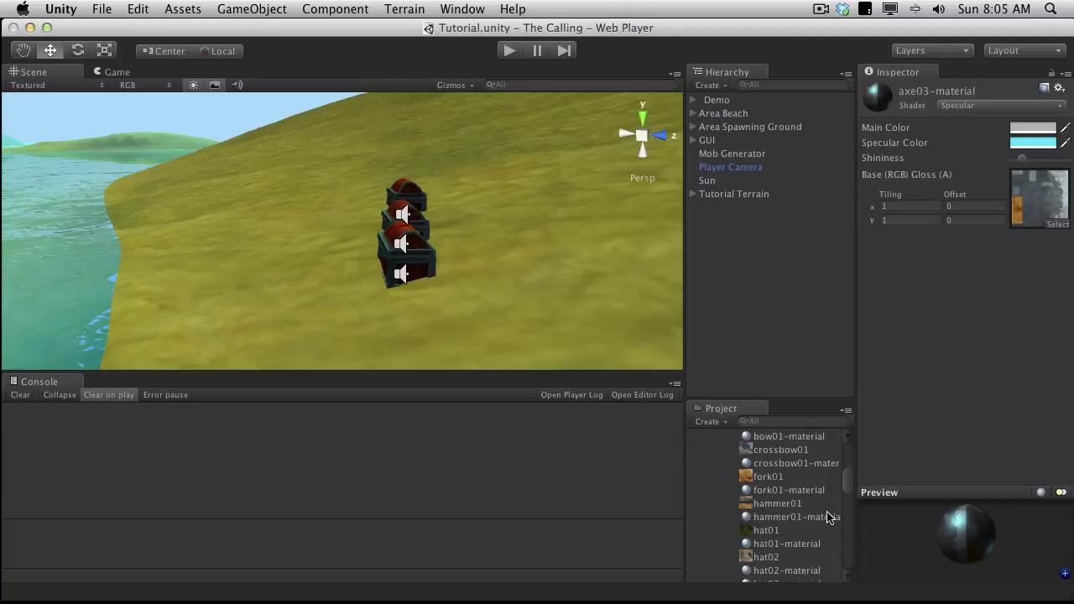
pyautogui.scroll(-15, 826, 517)
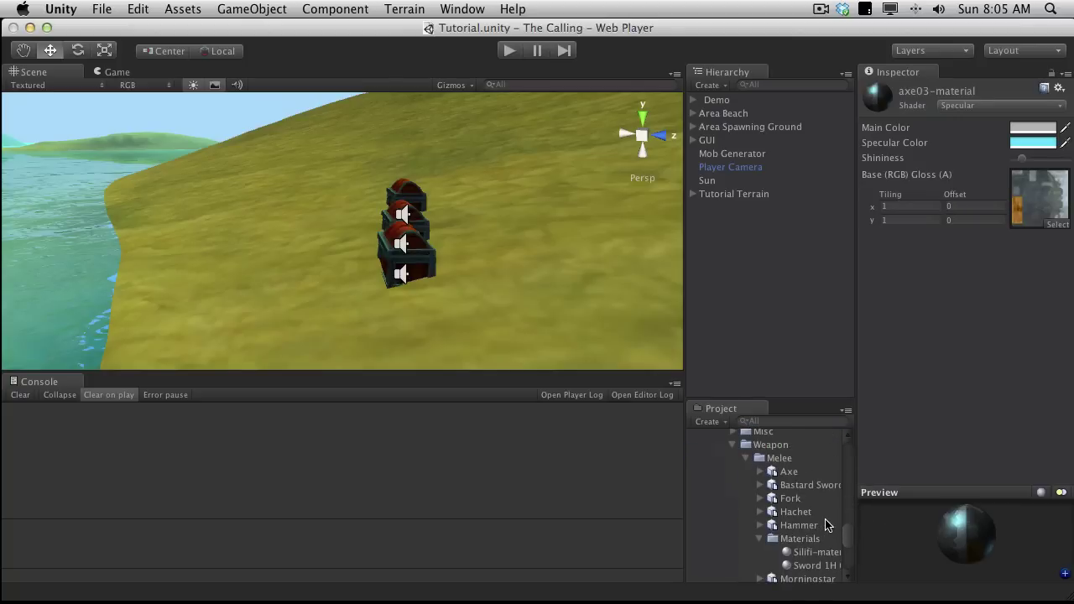
pyautogui.scroll(-5, 826, 524)
pyautogui.scroll(2, 826, 537)
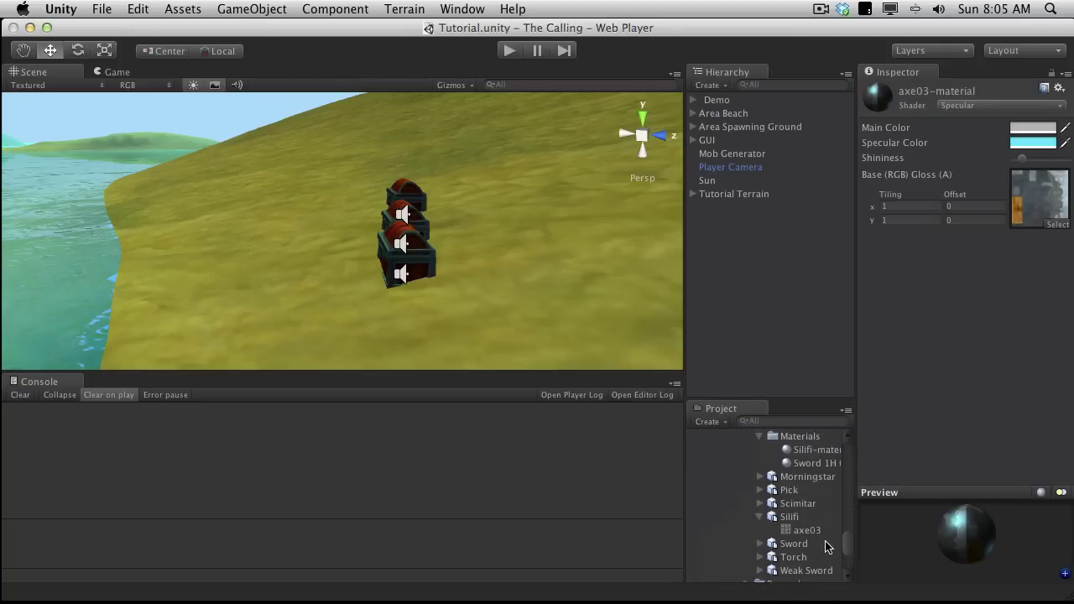
pyautogui.click(818, 451)
pyautogui.click(986, 107)
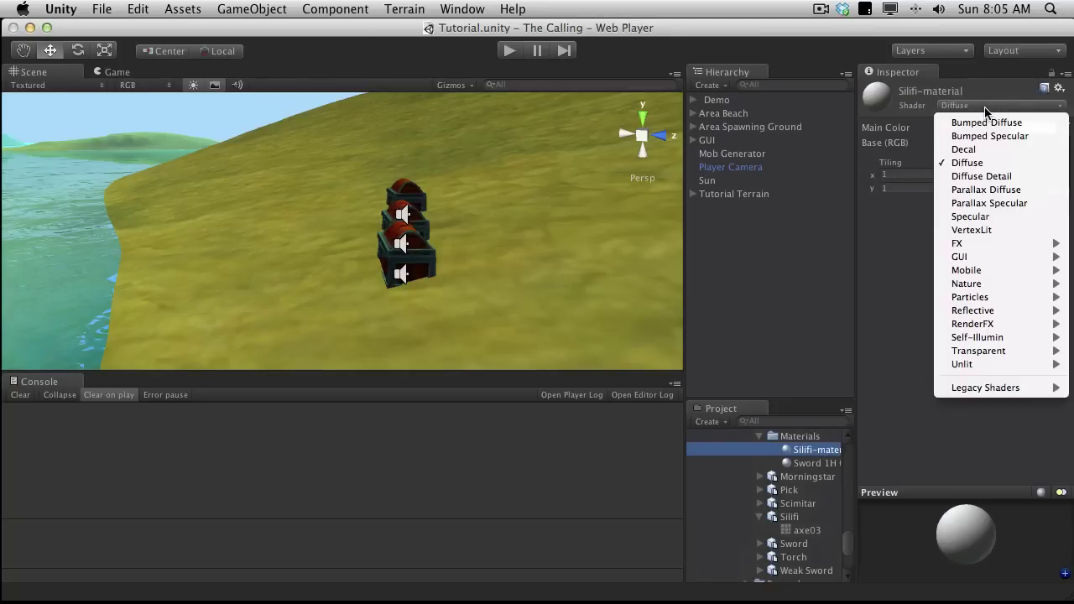
pyautogui.click(1017, 215)
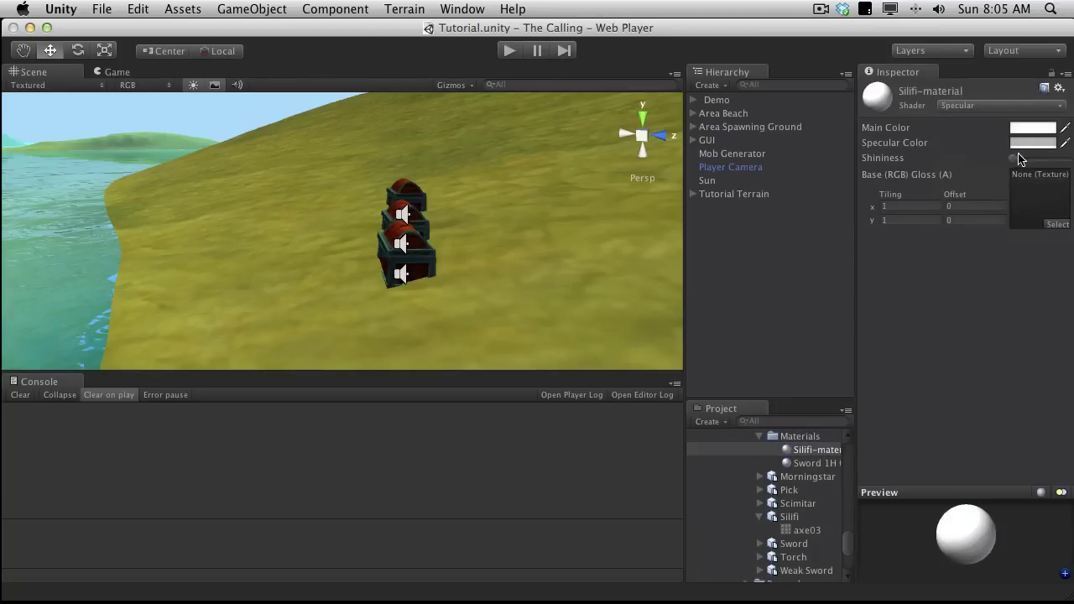
pyautogui.moveTo(1016, 159); pyautogui.dragTo(1024, 162)
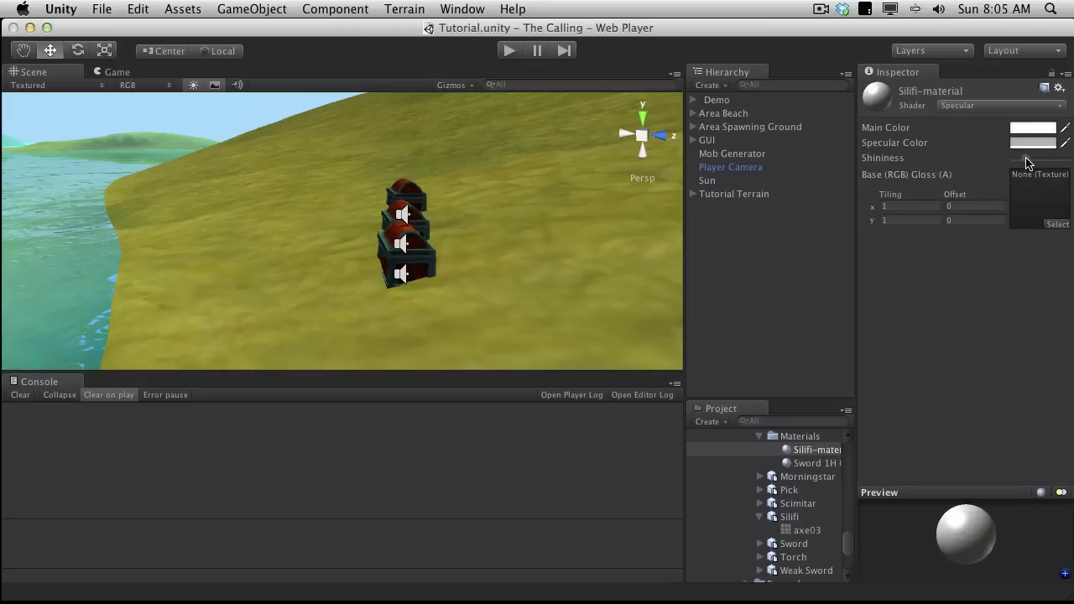
# Step: Set Silifi-material's Main Color to the Magnesium crayon colour and its Specular Color to a bright pale cyan
pyautogui.click(1028, 130)
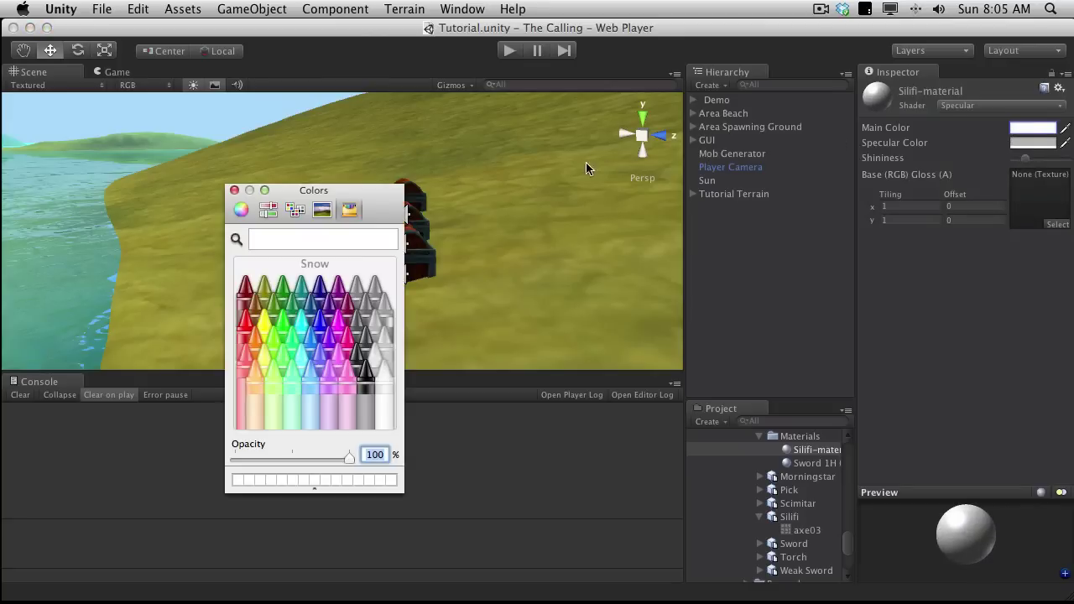
pyautogui.click(373, 323)
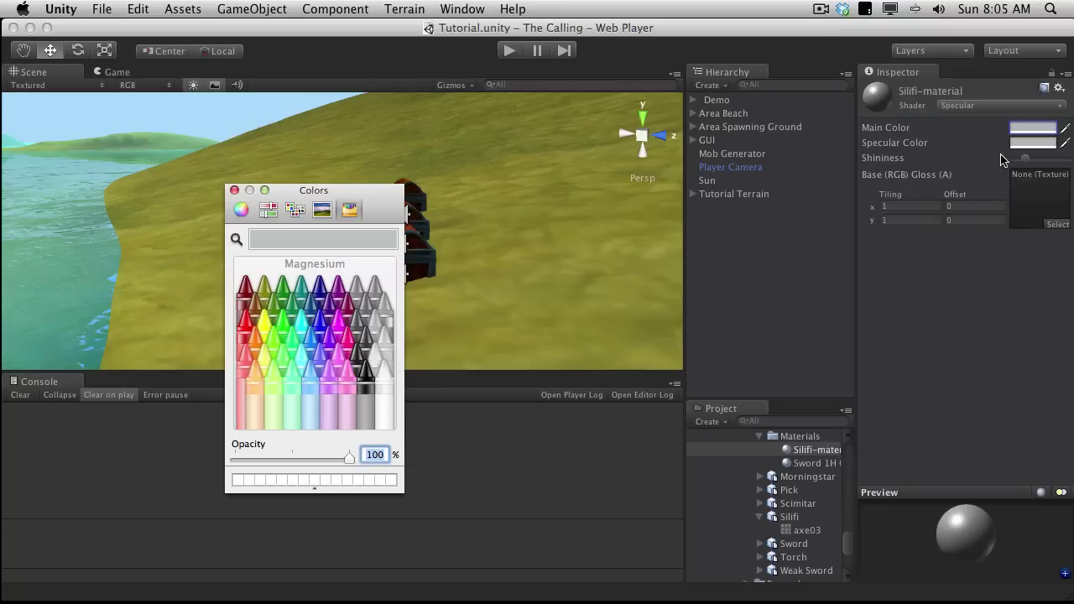
pyautogui.click(1031, 143)
pyautogui.click(241, 209)
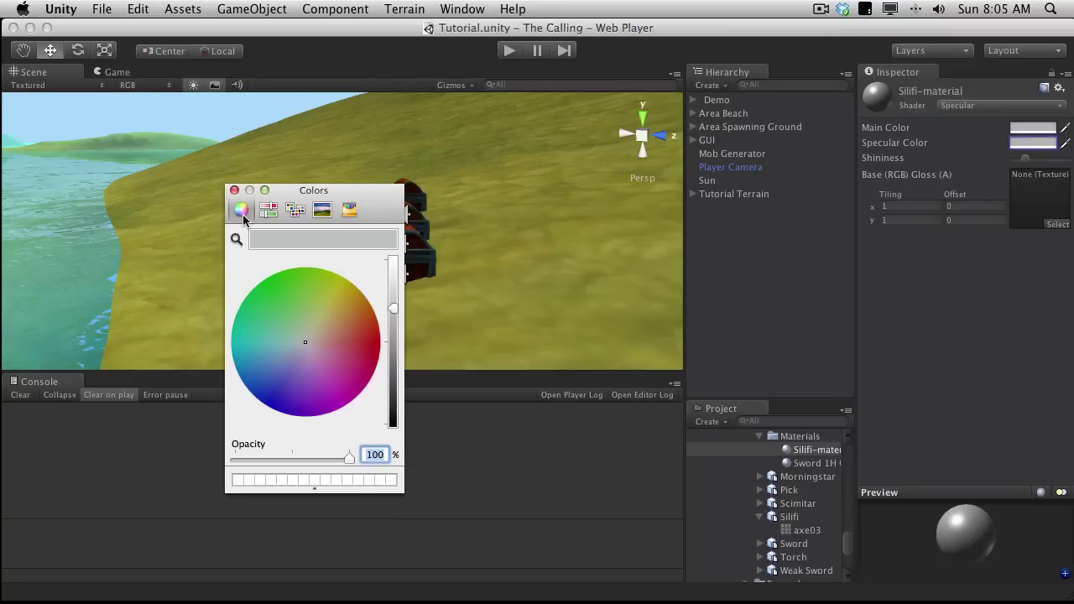
pyautogui.moveTo(395, 308); pyautogui.dragTo(394, 259)
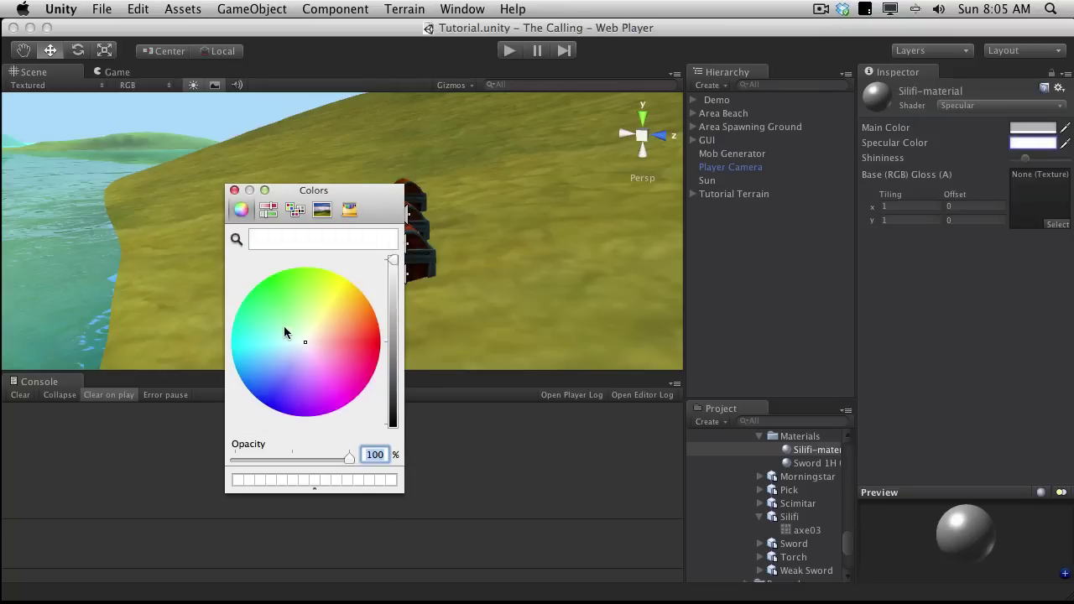
pyautogui.click(275, 340)
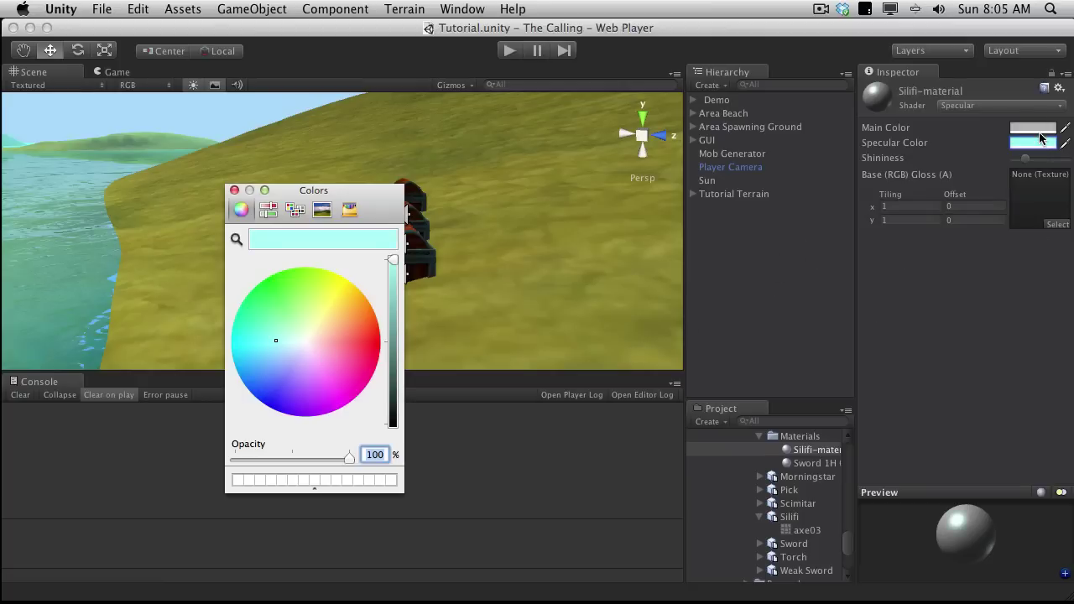
pyautogui.click(234, 192)
# Step: Assign the axe03 texture from the Item Materials folder to Silifi-material's Base (RGB) Gloss (A) slot
pyautogui.scroll(-10, 801, 487)
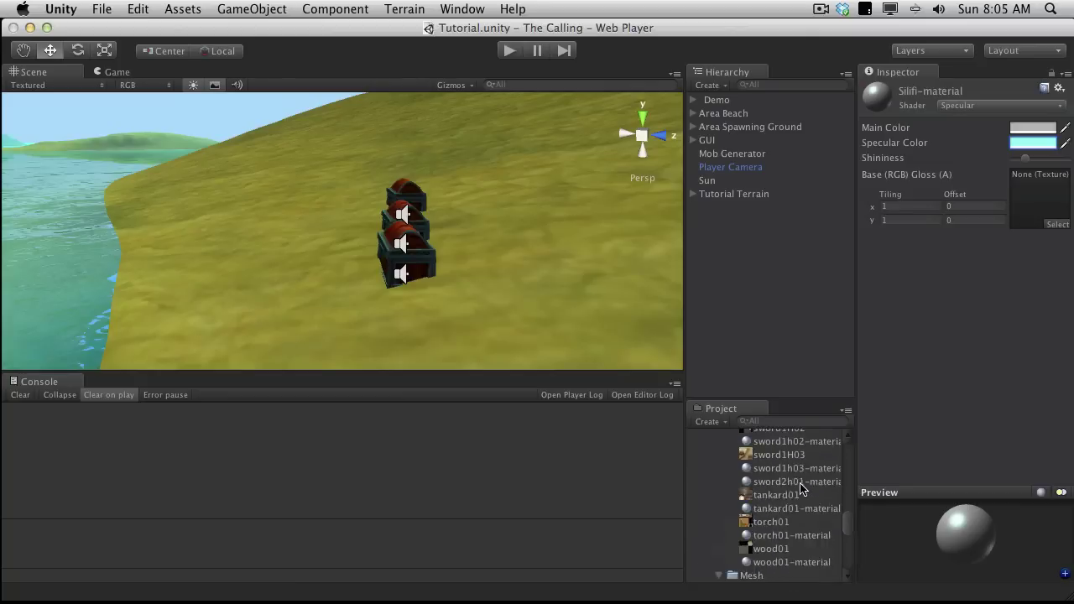
pyautogui.scroll(8, 802, 487)
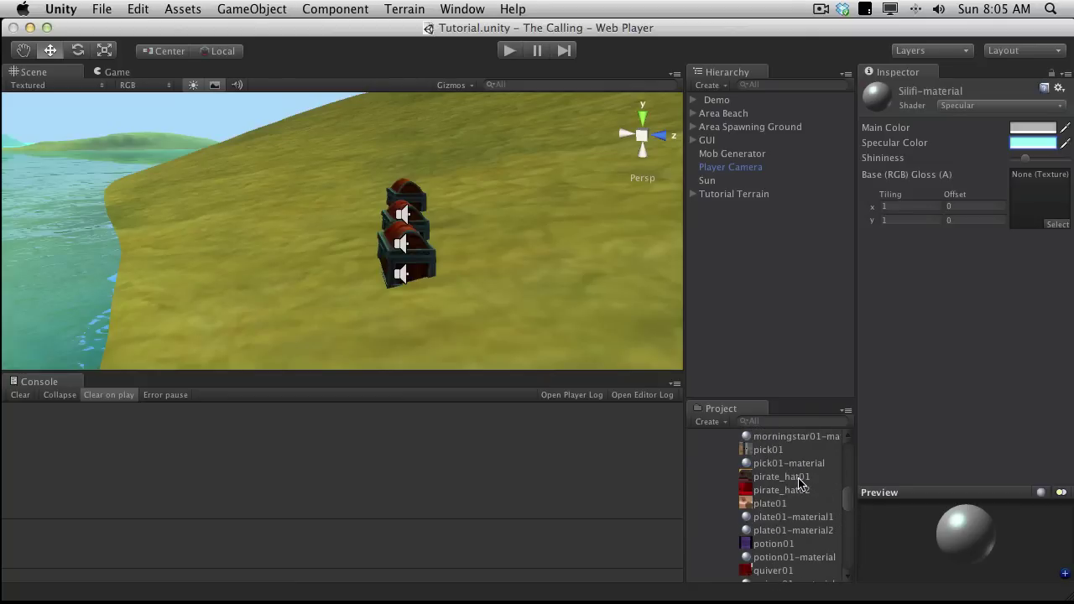
pyautogui.scroll(10, 799, 484)
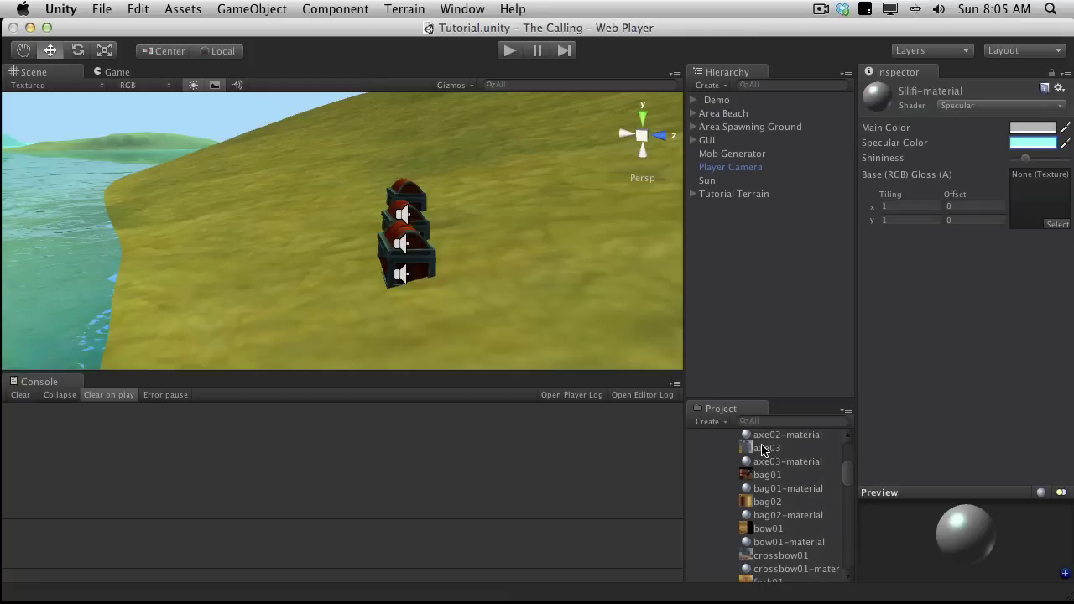
pyautogui.moveTo(758, 451); pyautogui.dragTo(1043, 199)
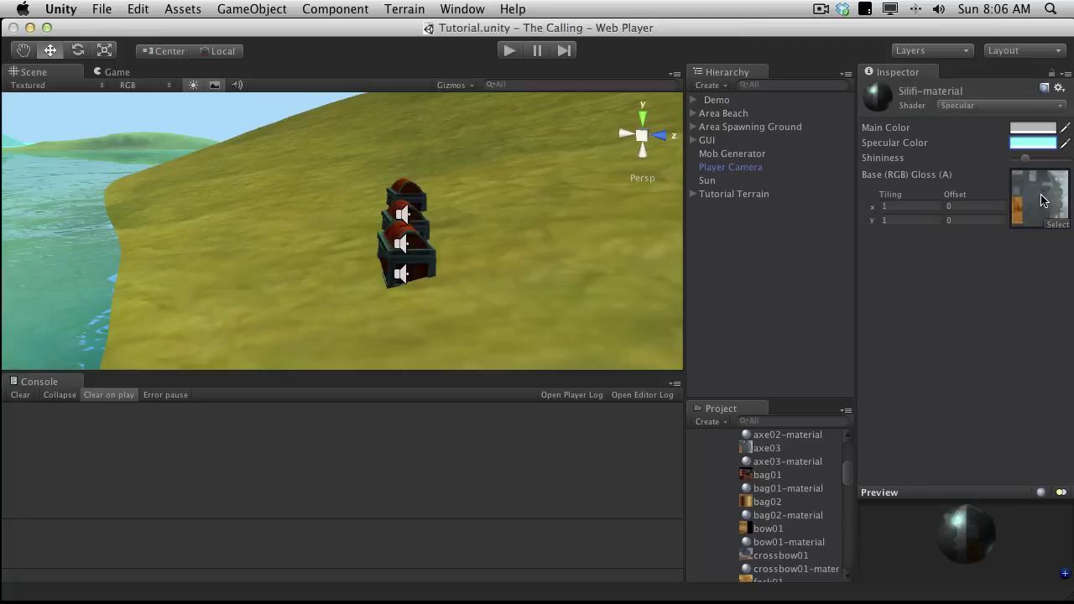
# Step: Run the game and open the first two treasure chests to check their loot
pyautogui.click(507, 52)
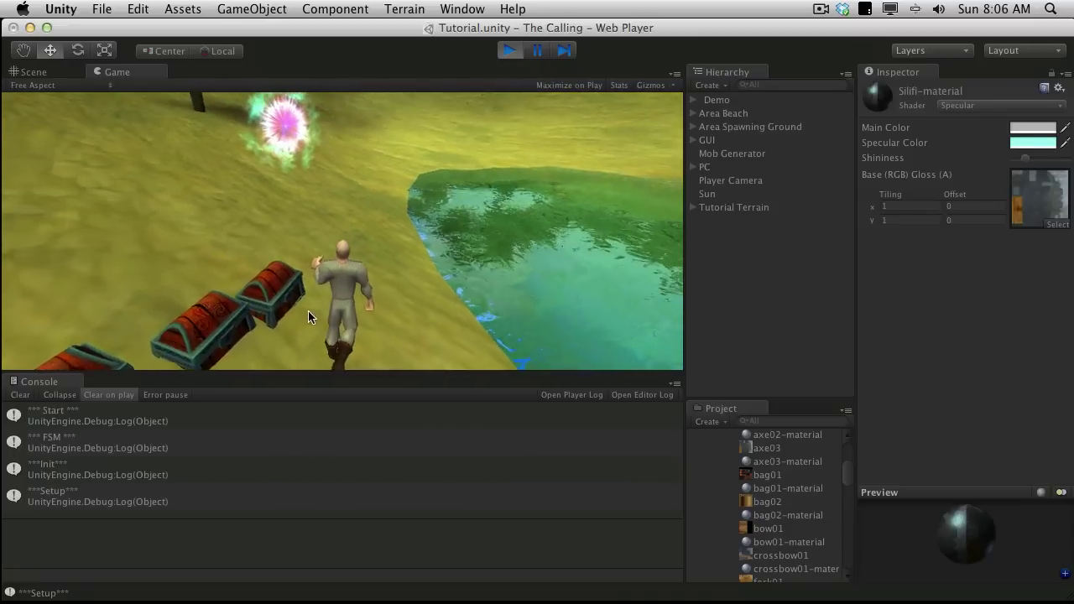
pyautogui.click(289, 301)
pyautogui.press('a')
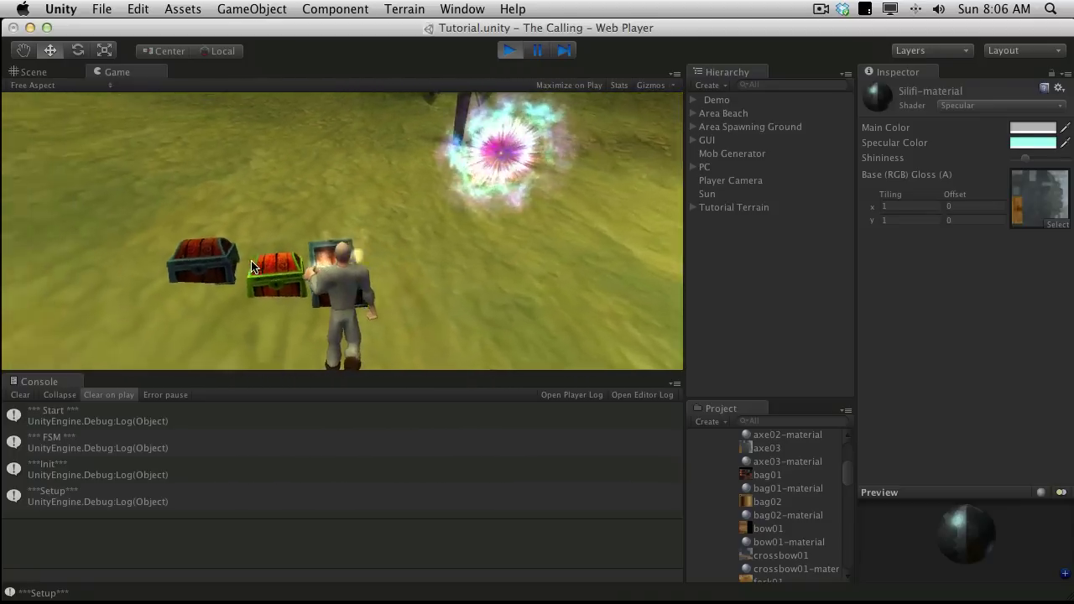
pyautogui.click(279, 267)
pyautogui.moveTo(166, 329)
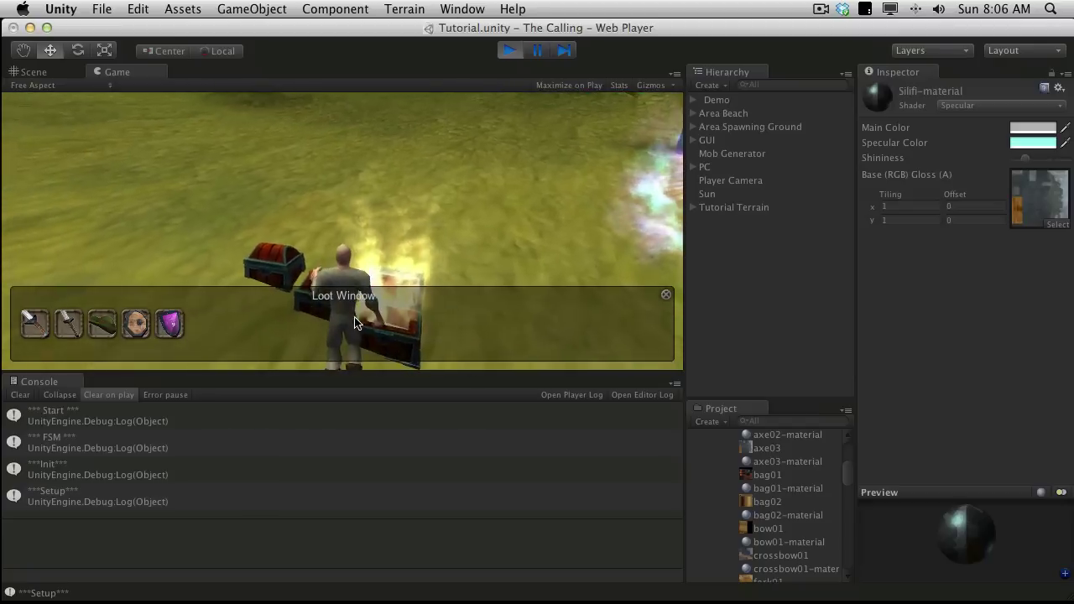
pyautogui.click(294, 284)
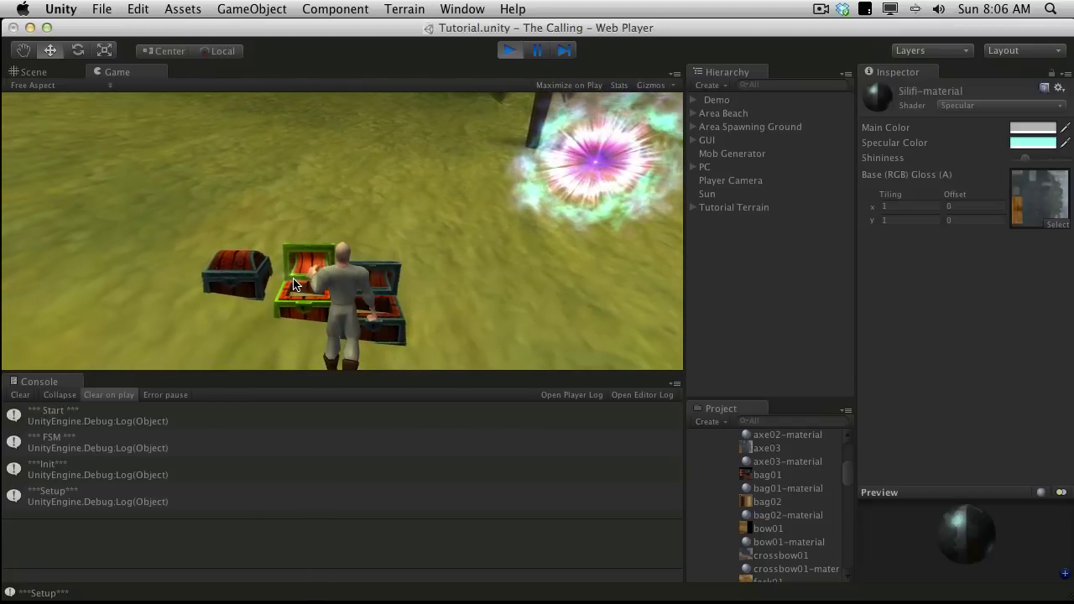
pyautogui.click(294, 283)
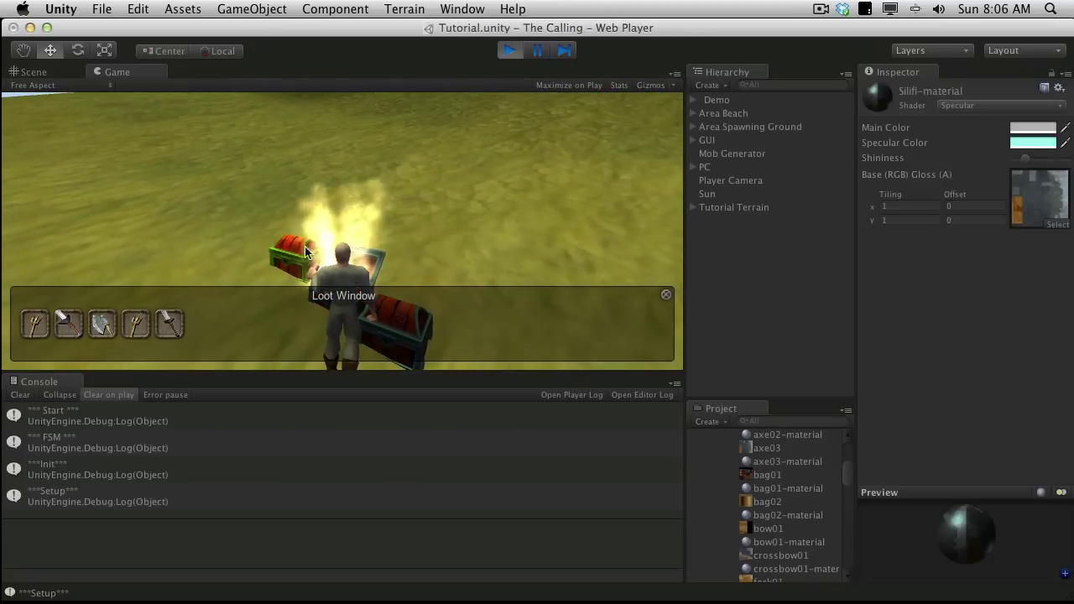
# Step: Turn the character toward the remaining closed chest and open it to check its loot
pyautogui.press('a')
pyautogui.press('w')
pyautogui.press('d')
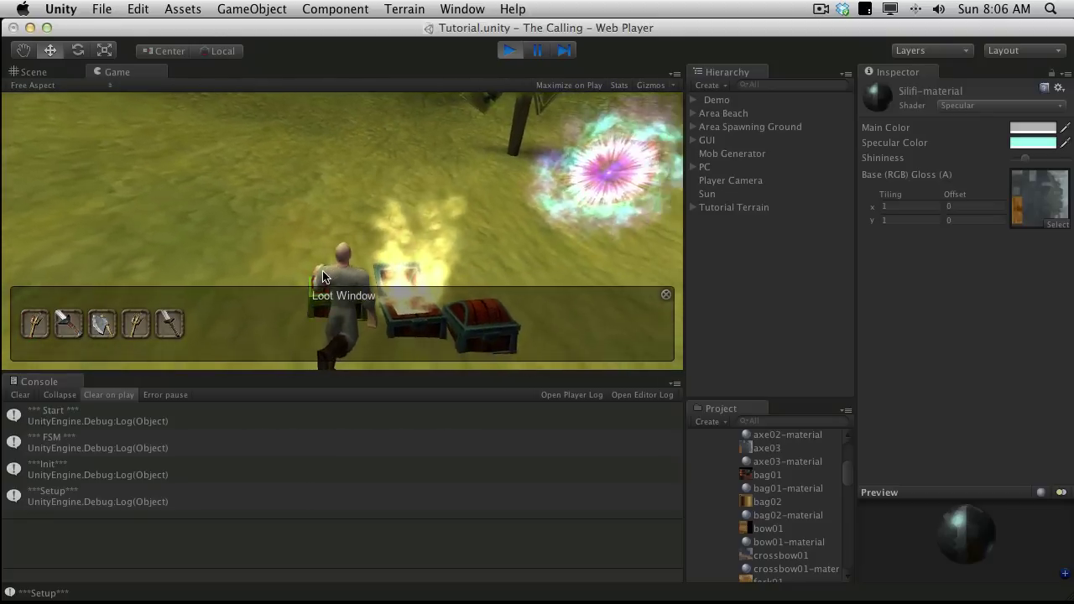
pyautogui.click(294, 286)
pyautogui.click(293, 288)
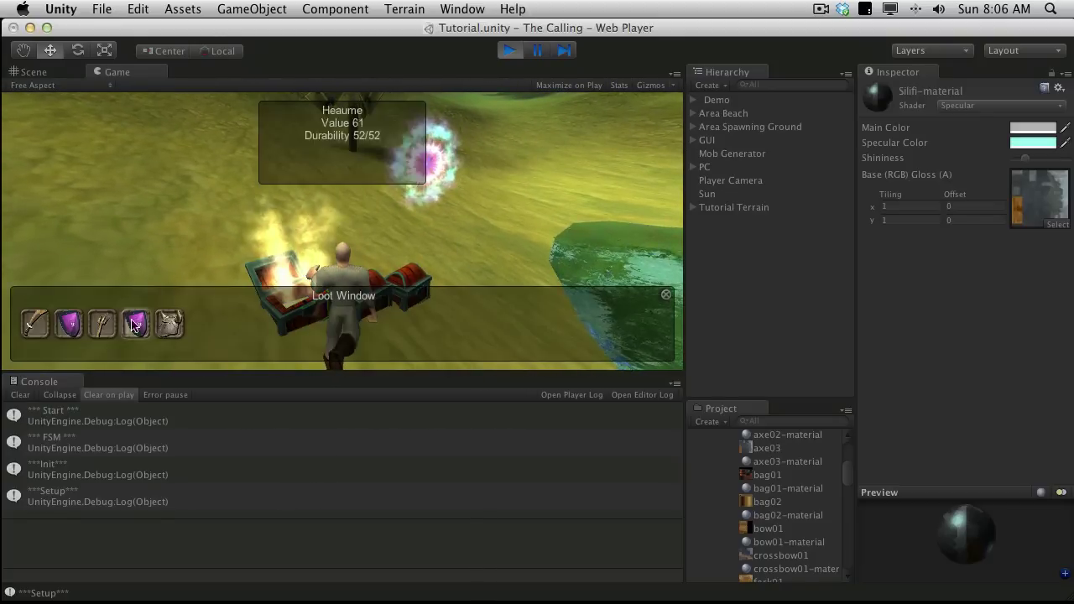
# Step: Run the character to the axe-carrying mob, examine the textured Silifi axe from different angles, and stop the game
pyautogui.press('w')
pyautogui.press('d')
pyautogui.press('a')
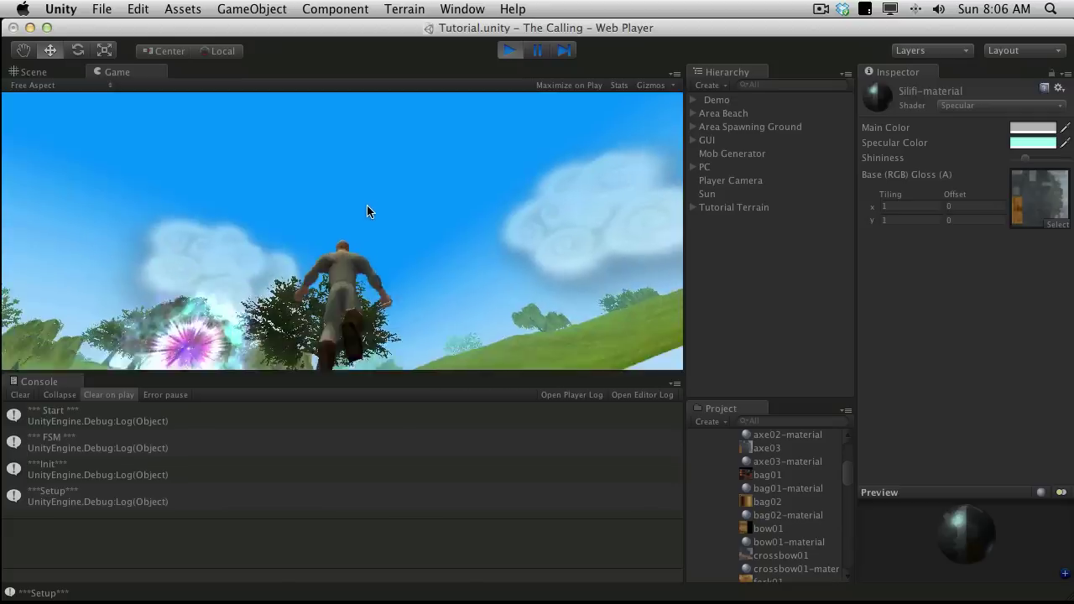
pyautogui.press('d')
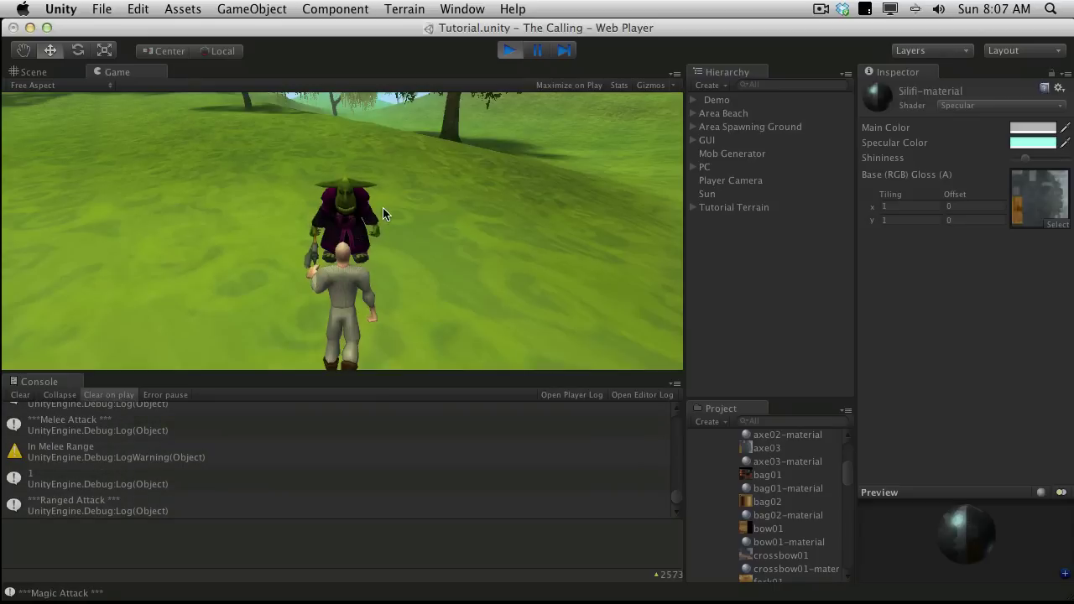
pyautogui.press('d')
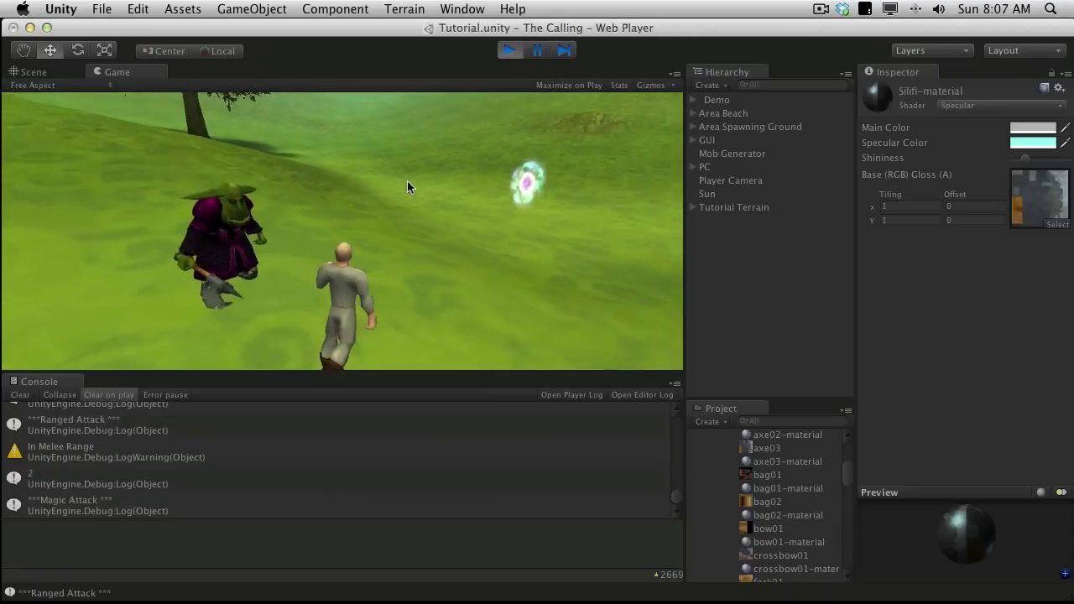
pyautogui.press('a')
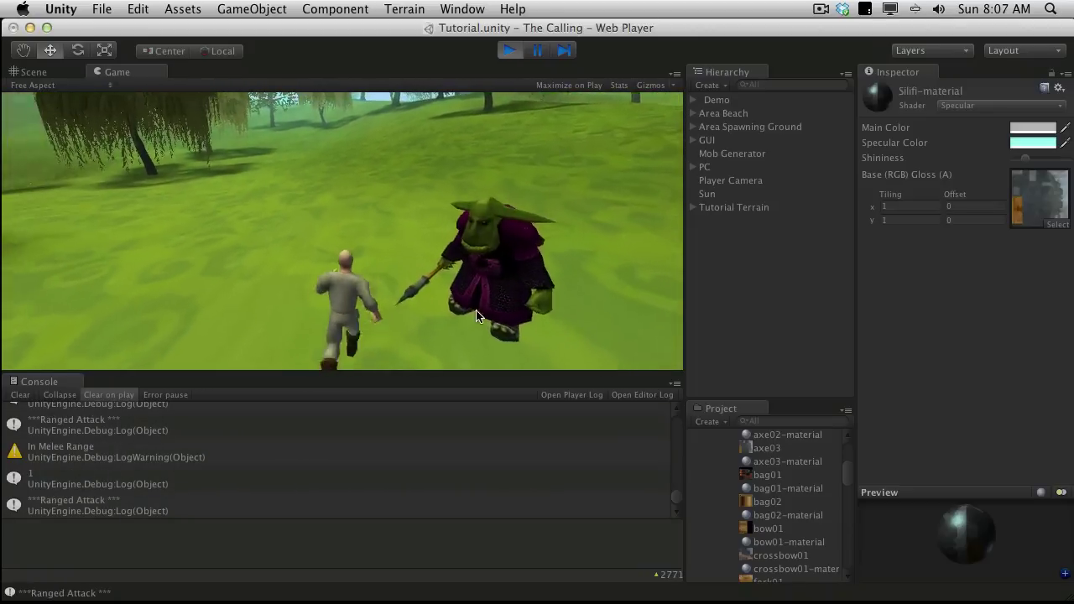
pyautogui.click(509, 50)
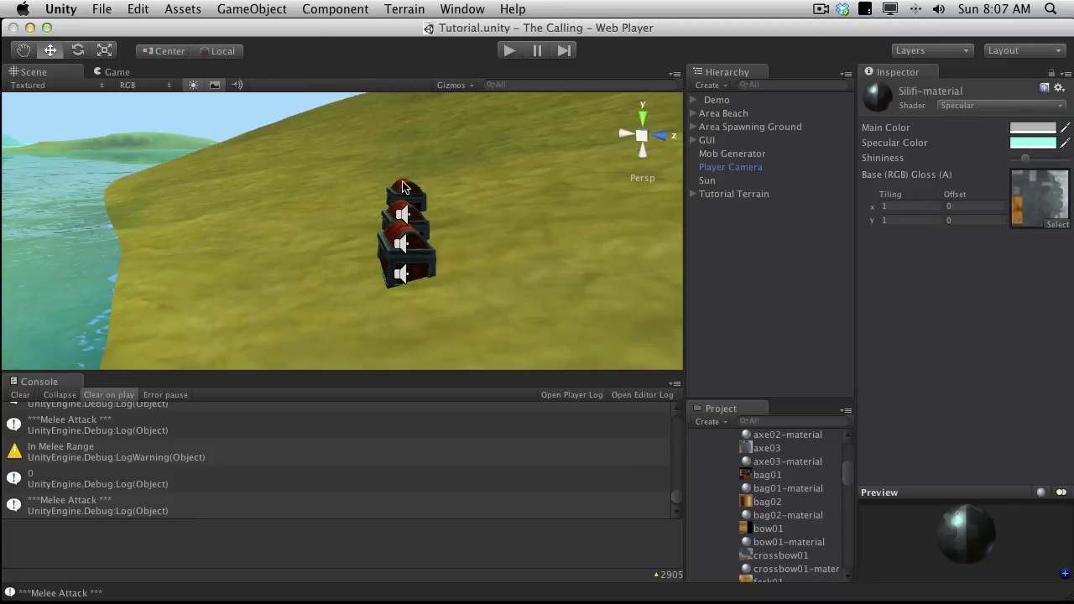
# Step: Collapse the Materials and Mesh folders under Item in the project
pyautogui.scroll(-1, 403, 182)
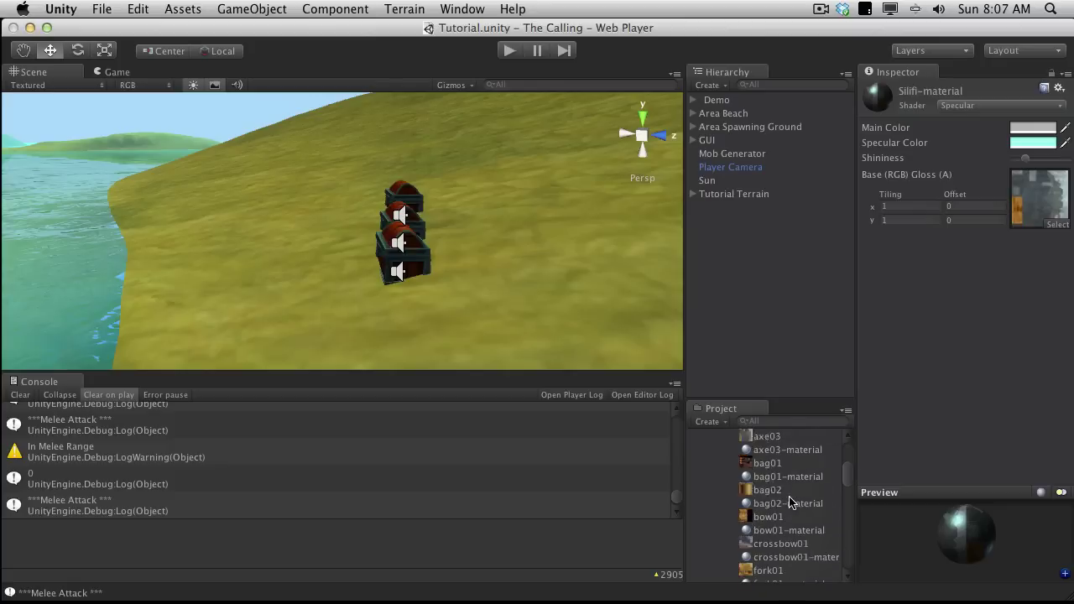
pyautogui.scroll(2, 786, 497)
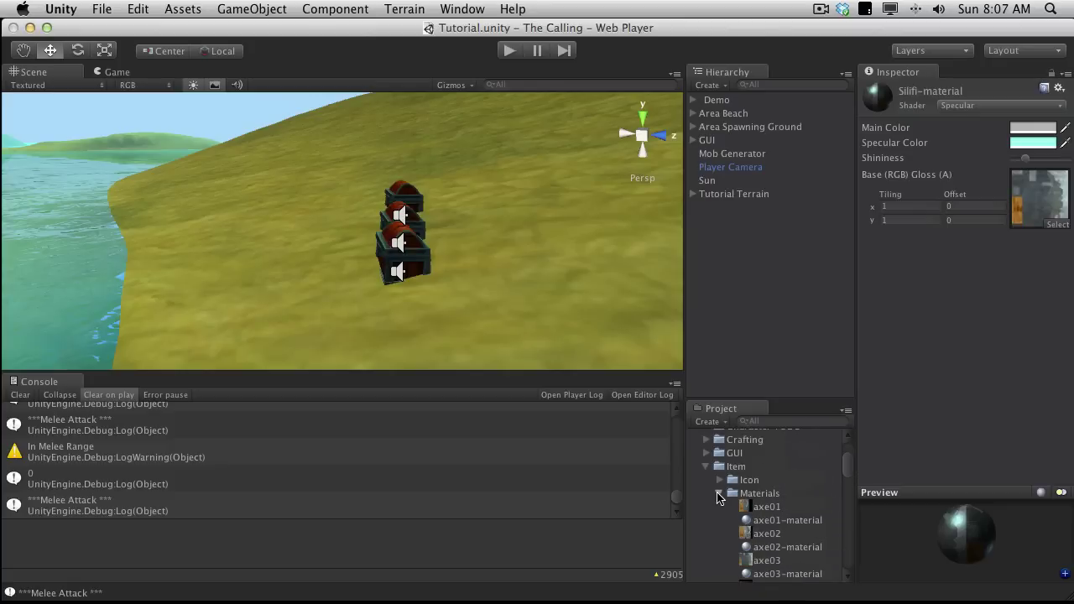
pyautogui.click(718, 493)
pyautogui.click(719, 506)
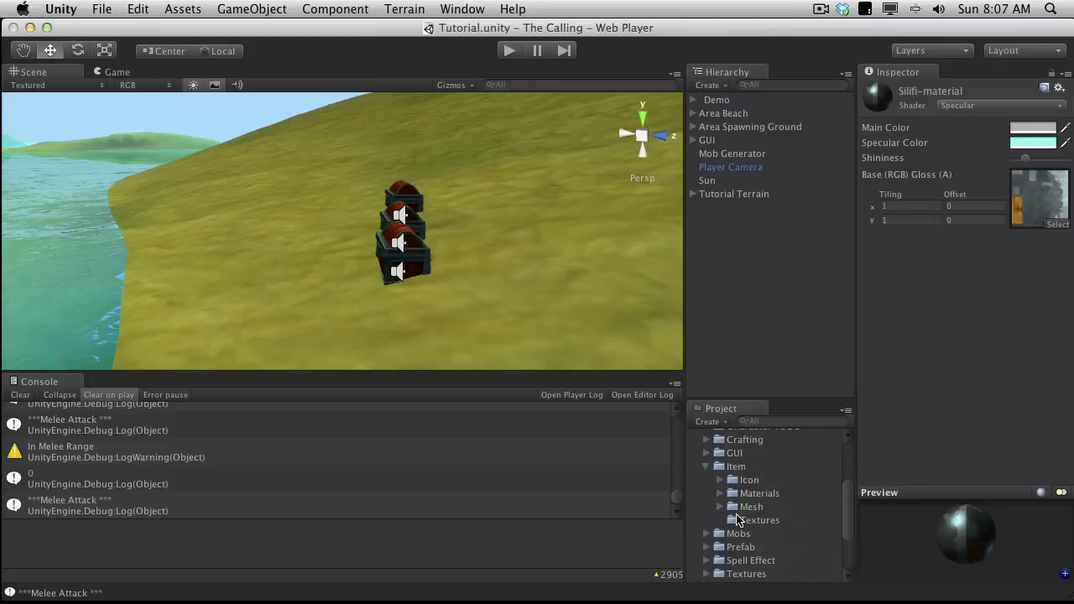